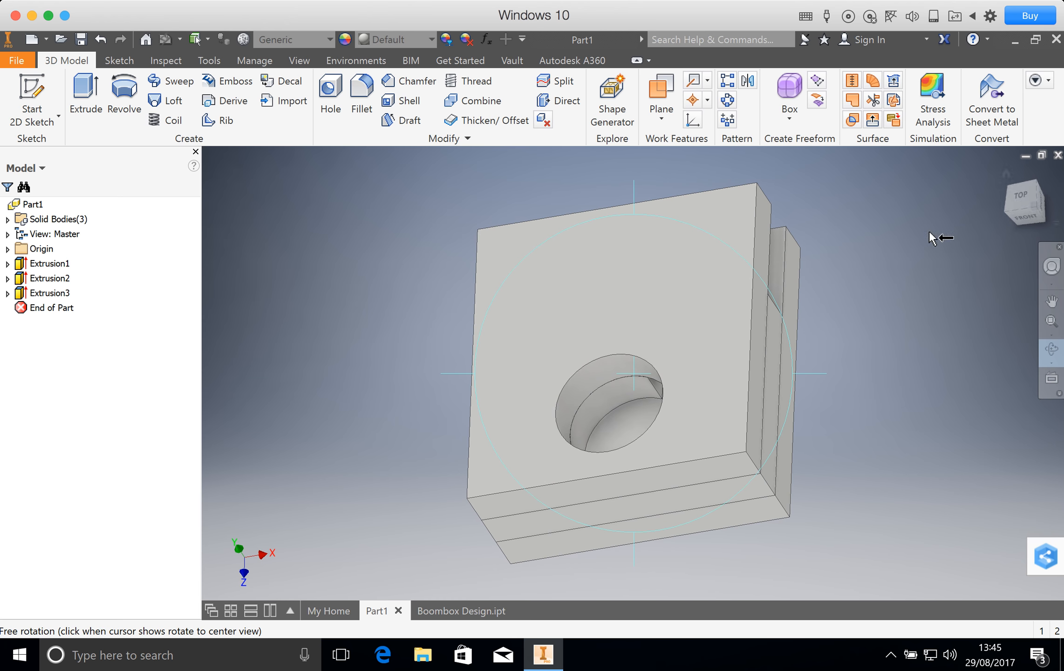
Turn the model to show the narrow side face with the three layers and start a 2D sketch on it.
click(1027, 189)
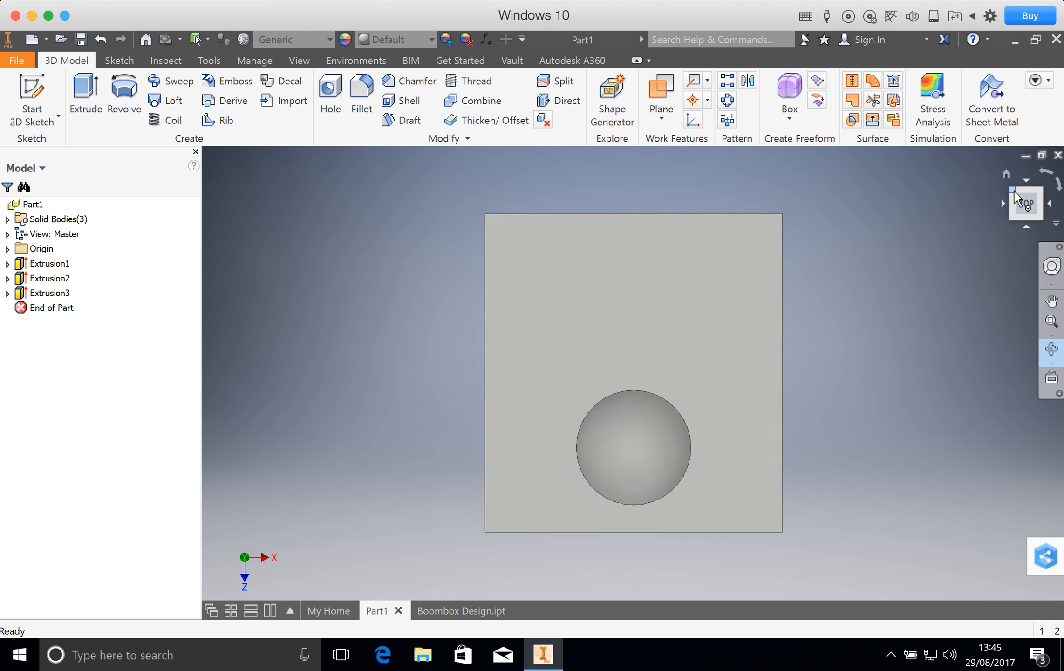
click(1013, 190)
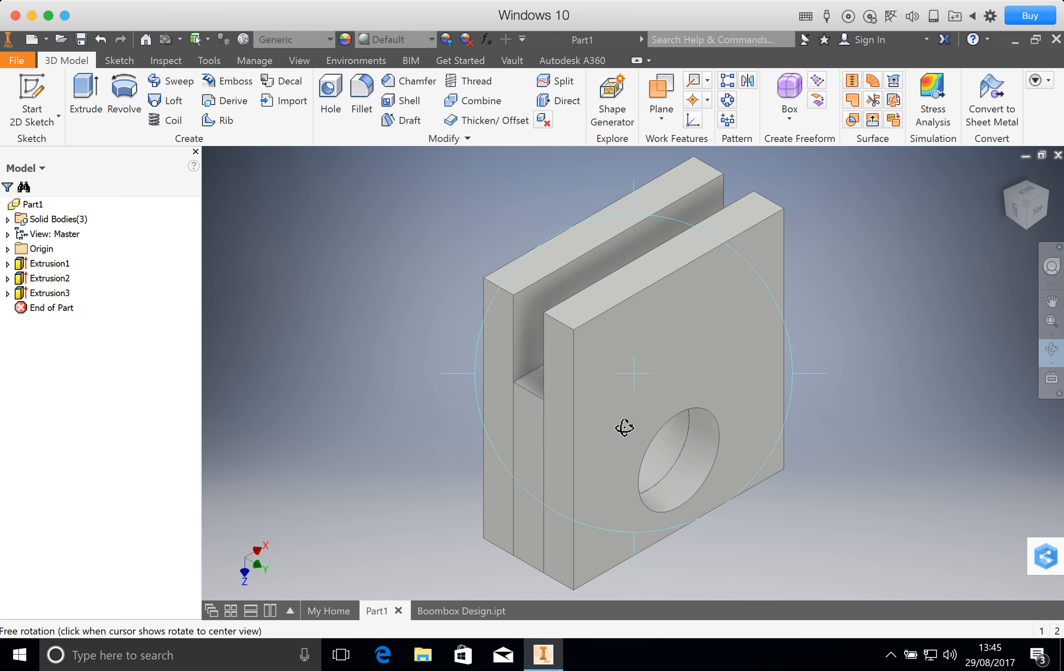
key(Escape)
click(56, 117)
click(70, 147)
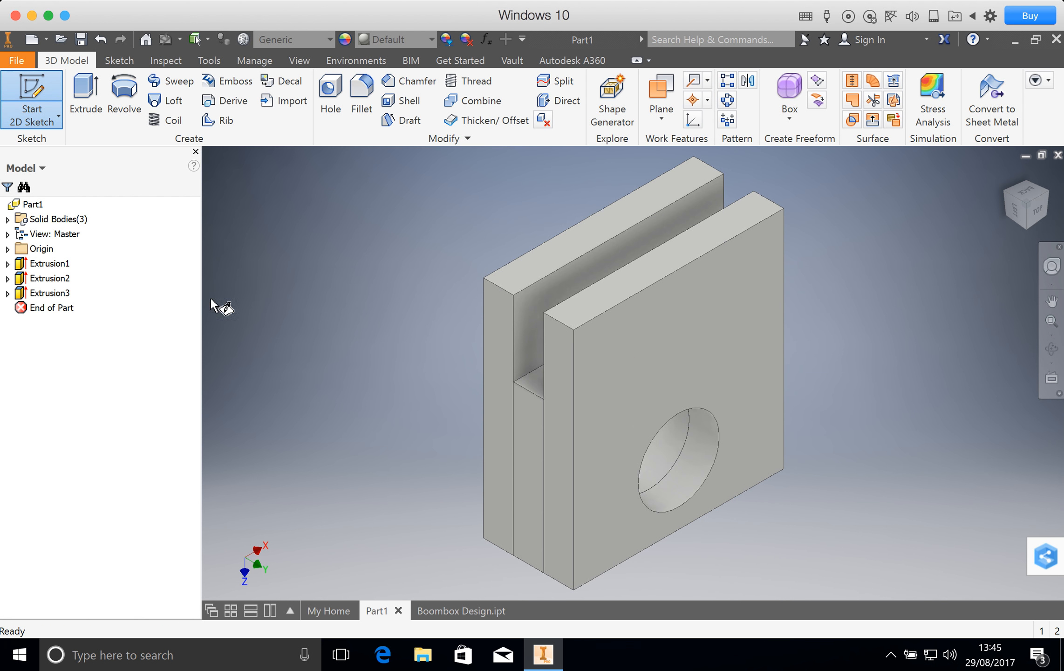
click(507, 495)
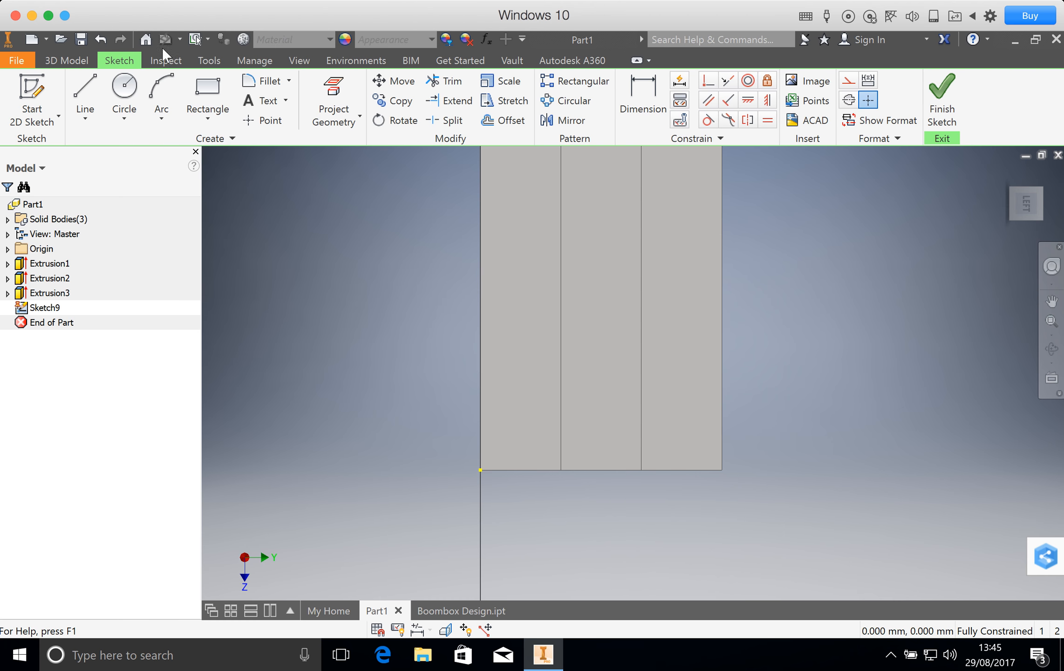
Sketch a closed triangle along the side face's lower edge, its sloped line rising at about 18° from the front corner to the back edge.
click(88, 119)
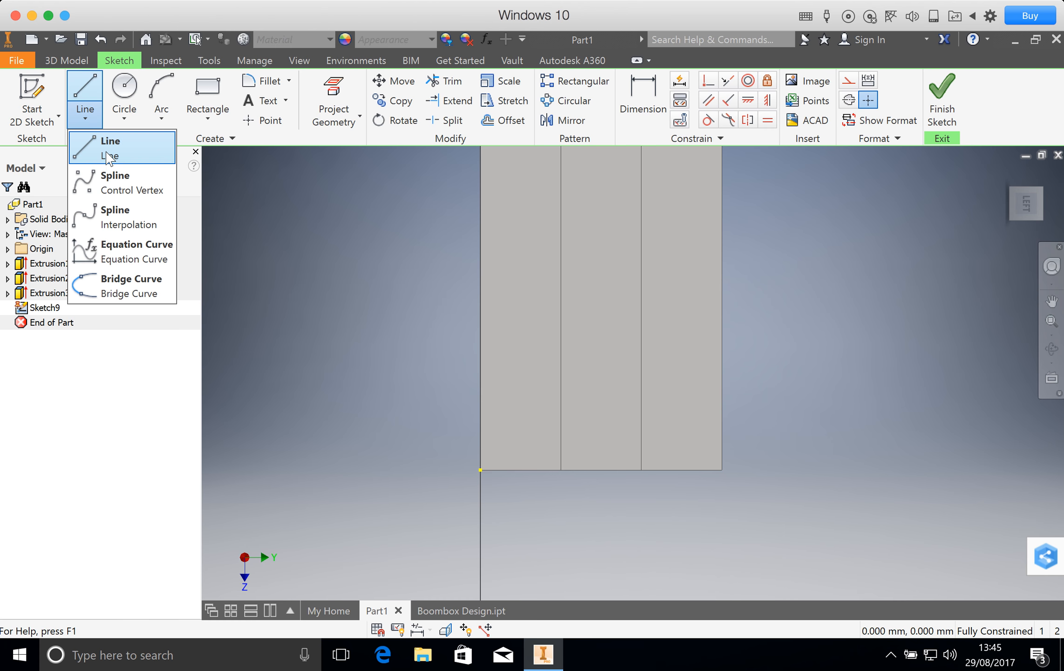
click(108, 157)
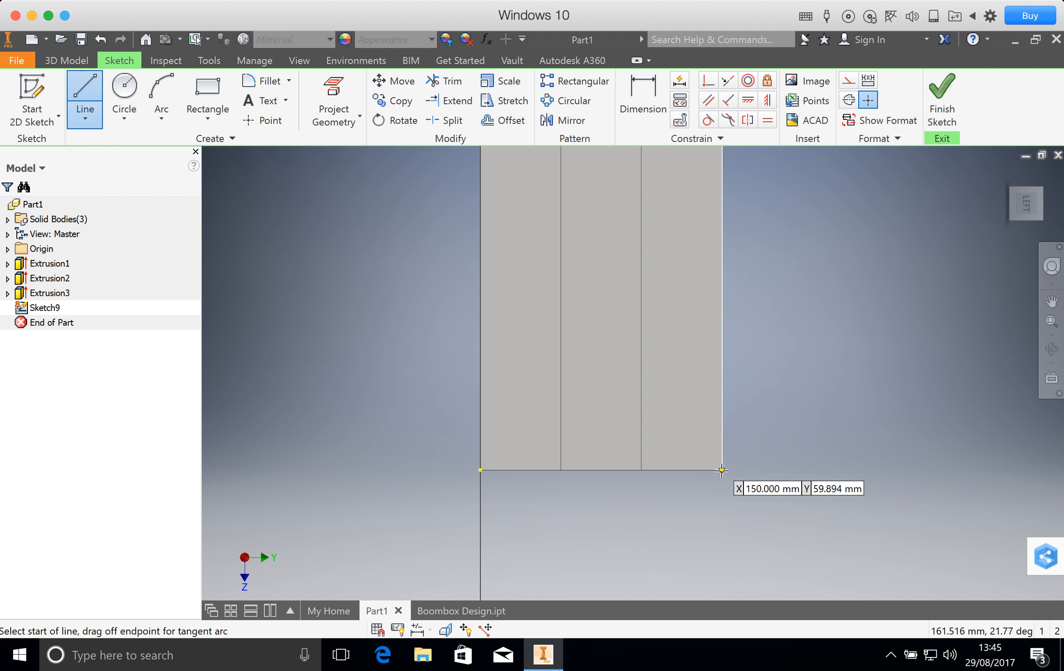
scroll(721, 470, up, 2)
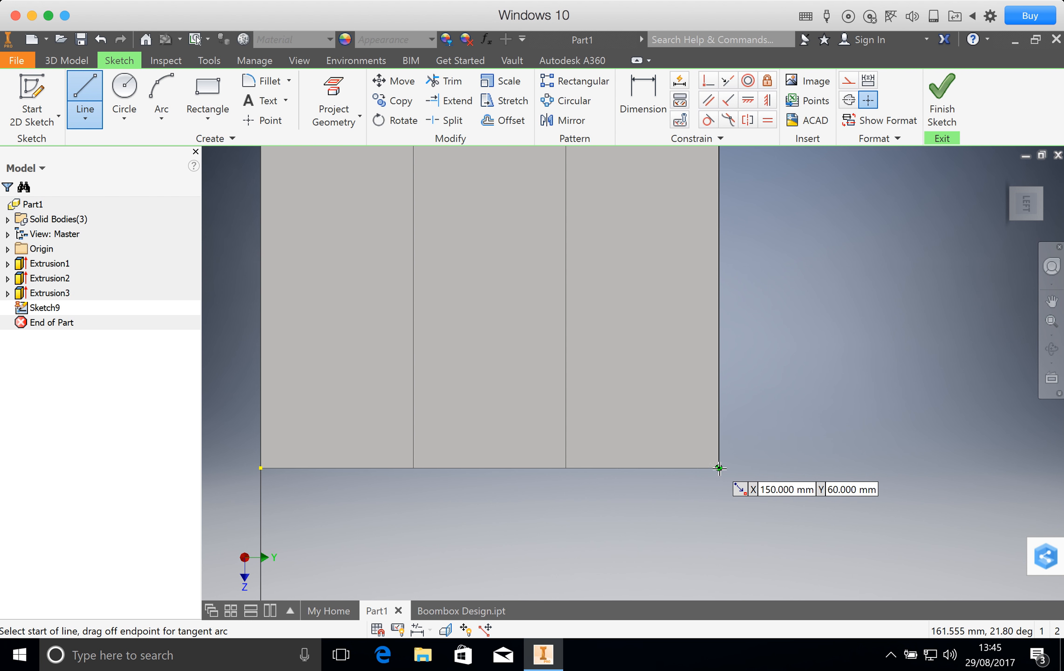
click(719, 468)
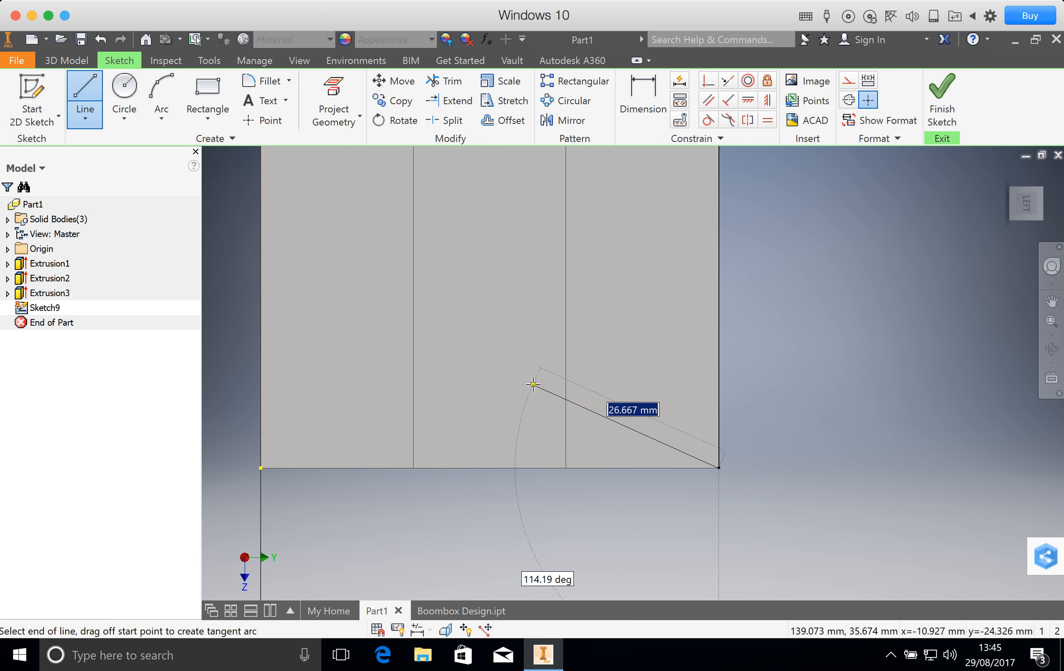
click(260, 318)
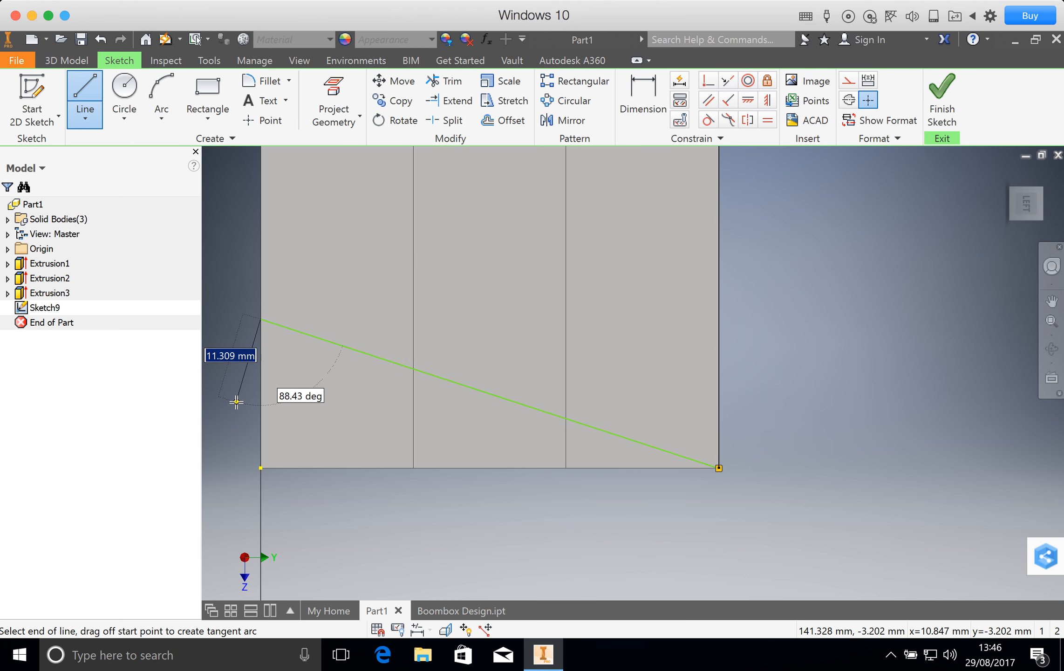
click(261, 467)
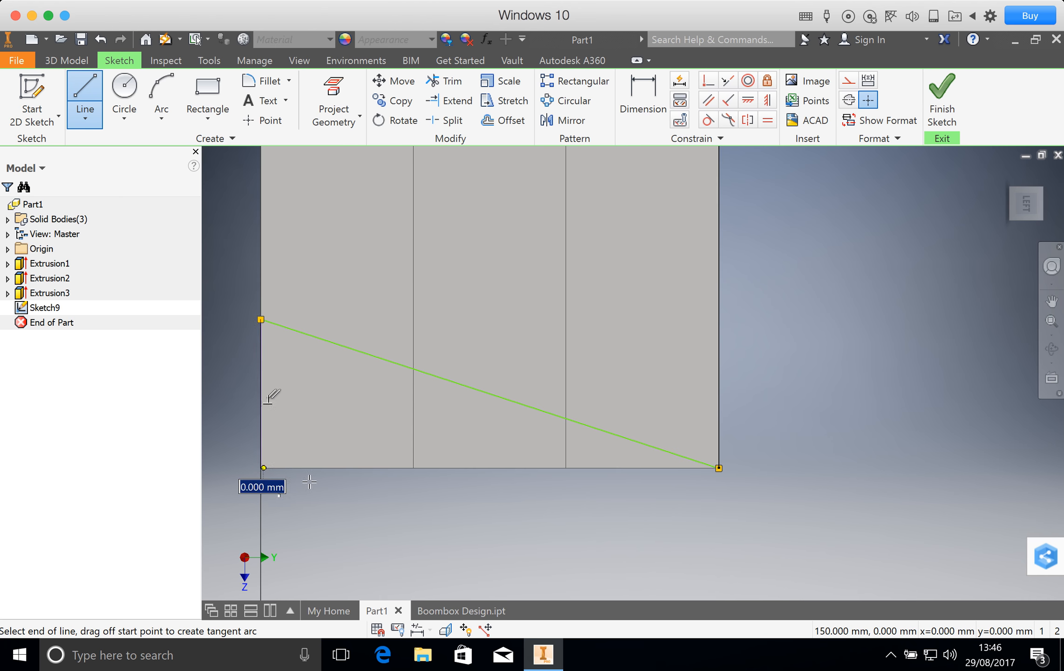
click(719, 468)
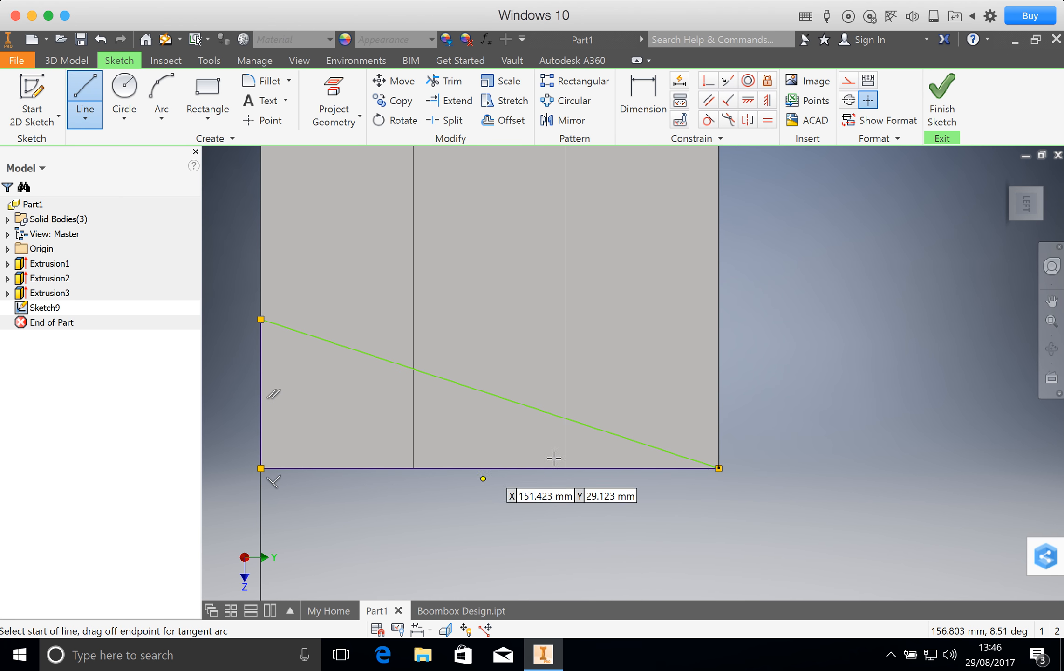
click(642, 105)
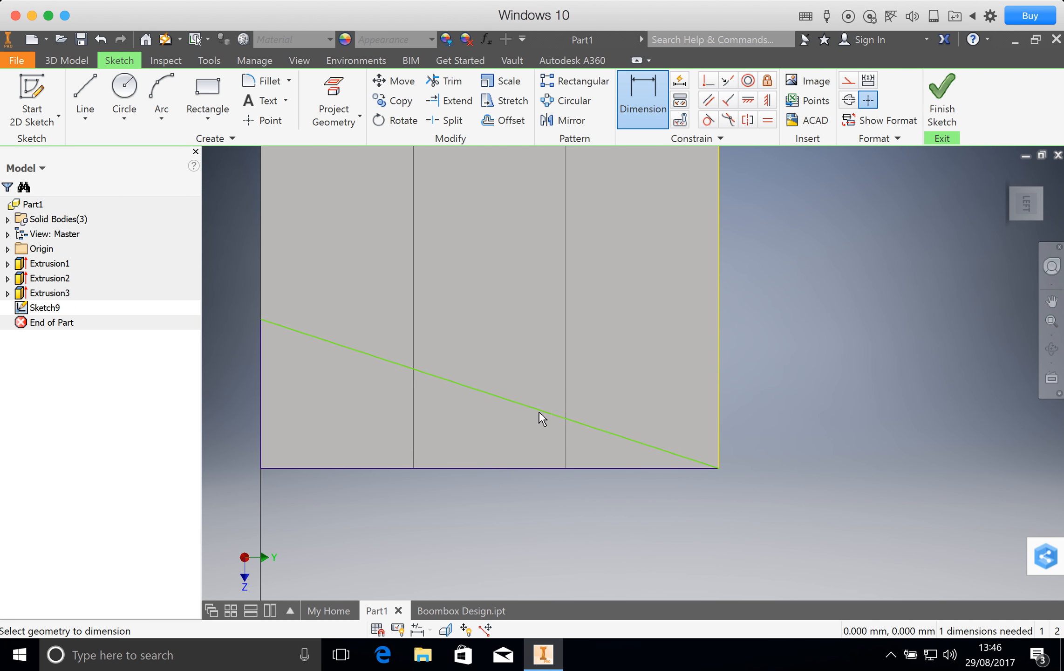
scroll(537, 414, down, 3)
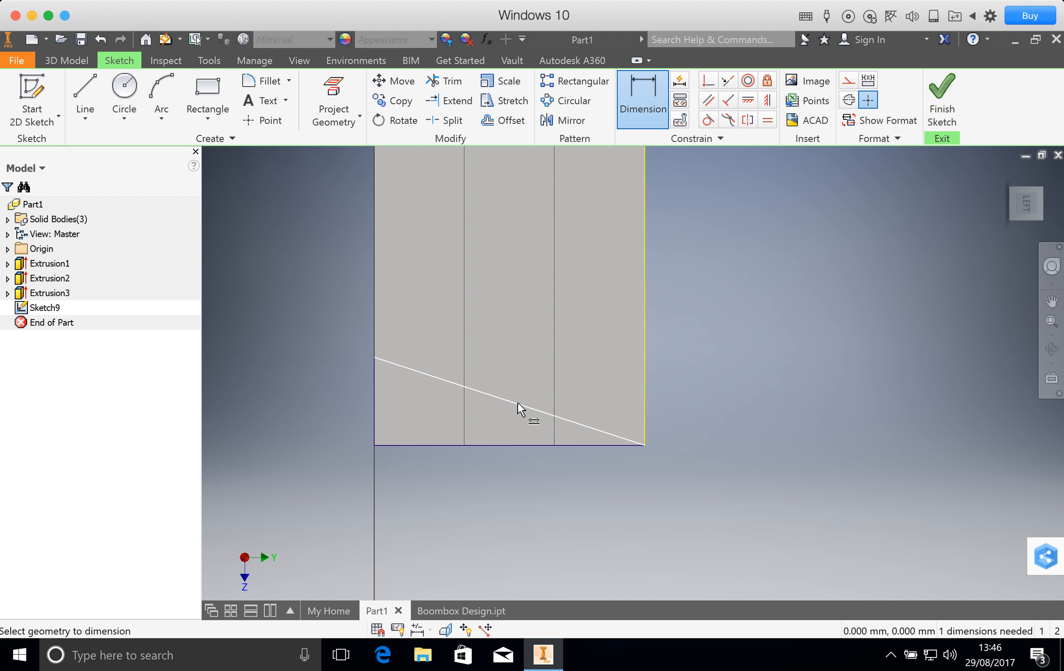
click(517, 403)
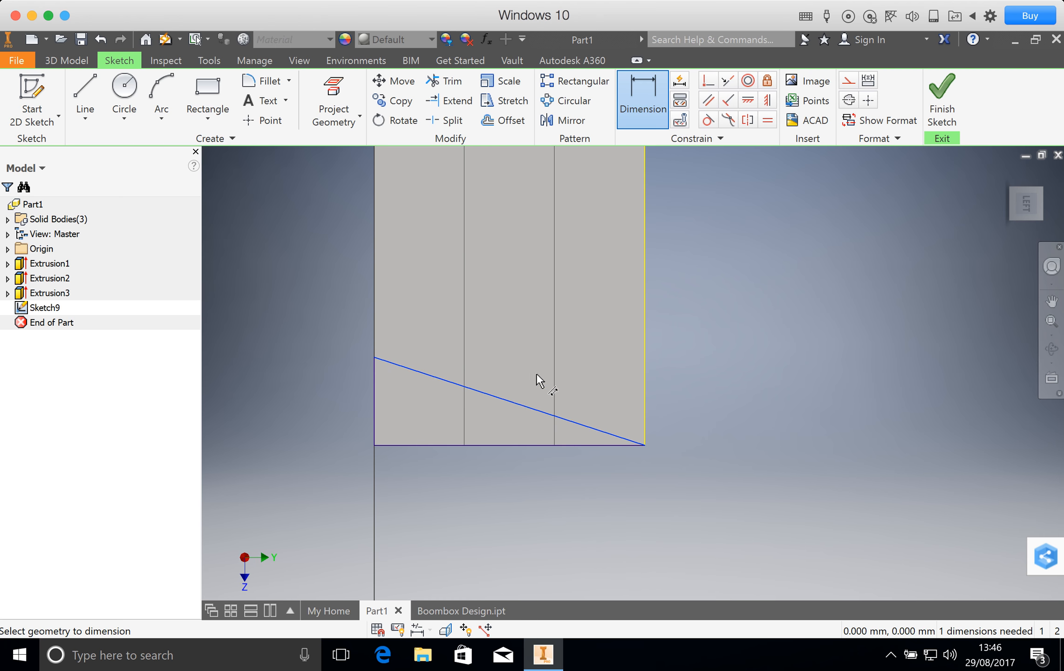
click(514, 445)
key(Escape)
Dimension the angle between the triangle's base and sloped line as 10 degrees and finish the sketch.
click(645, 97)
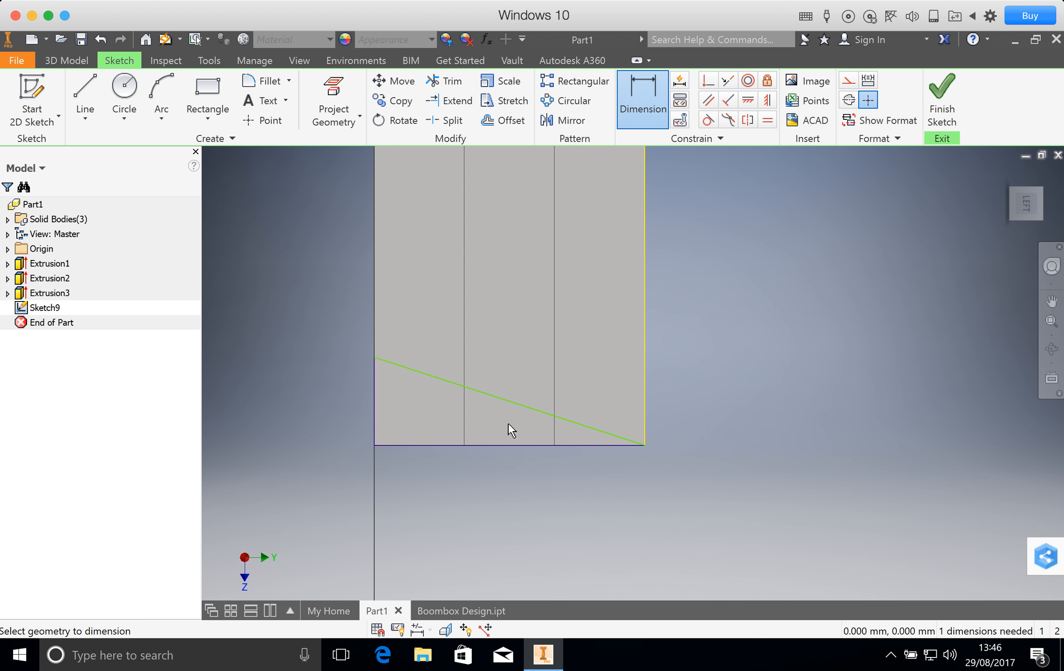
click(519, 445)
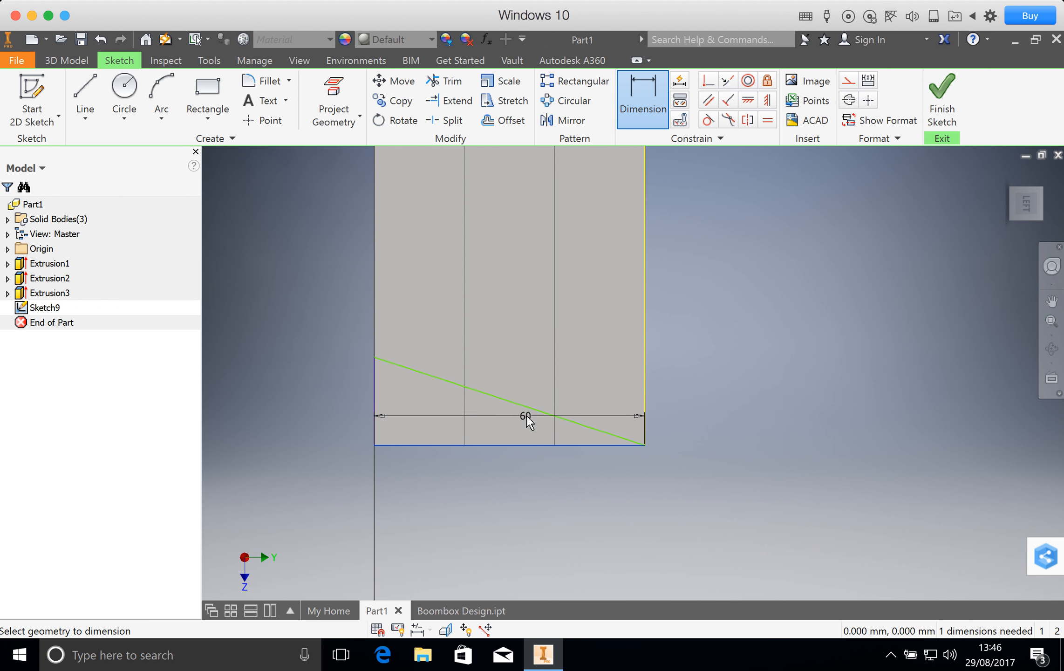
click(529, 408)
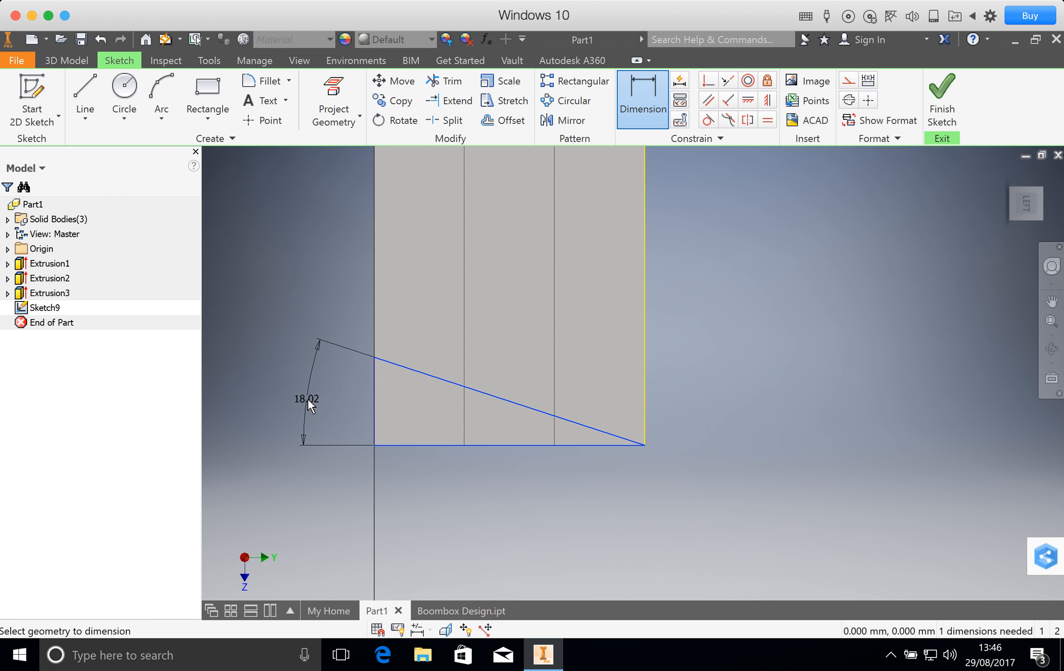
click(308, 399)
text(10)
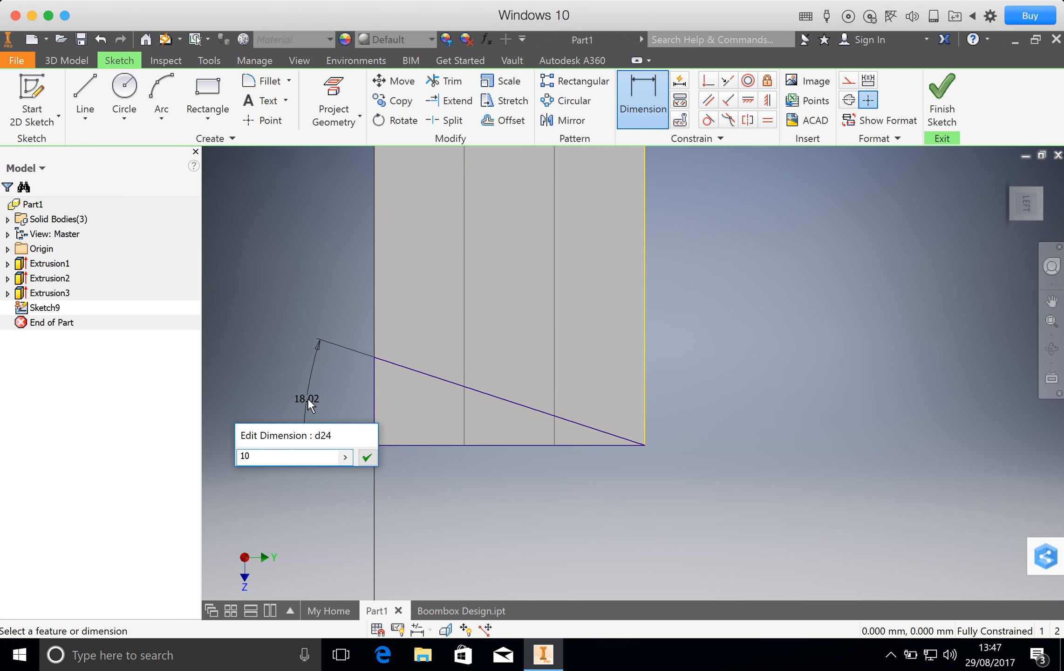
key(Return)
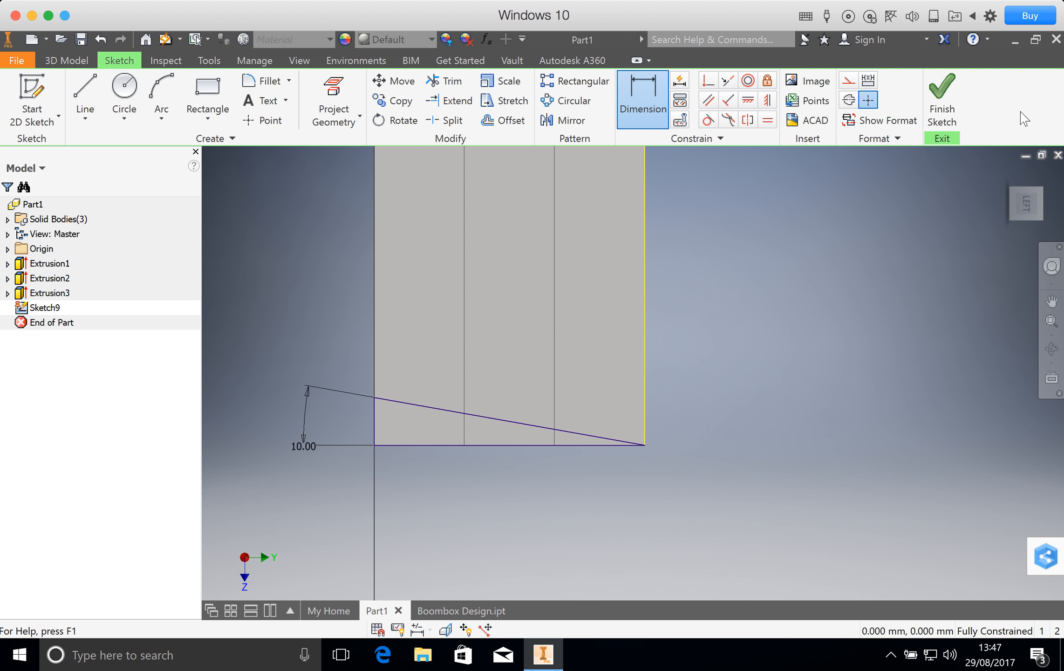
click(941, 101)
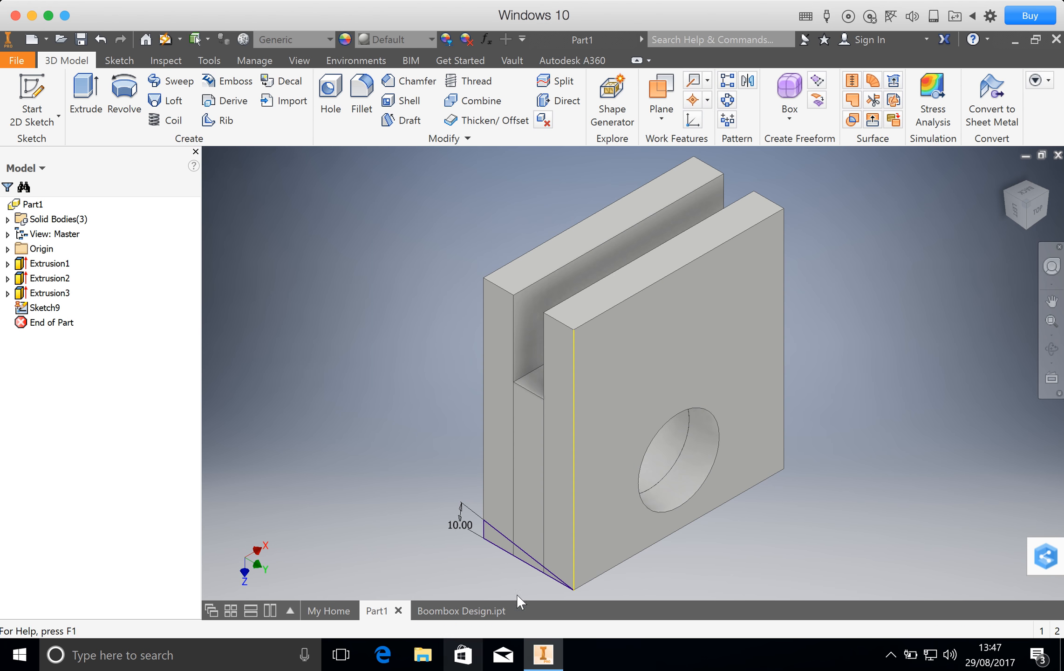
Extrude the triangular profile as a 20 mm cut directed into the block.
scroll(517, 592, up, 3)
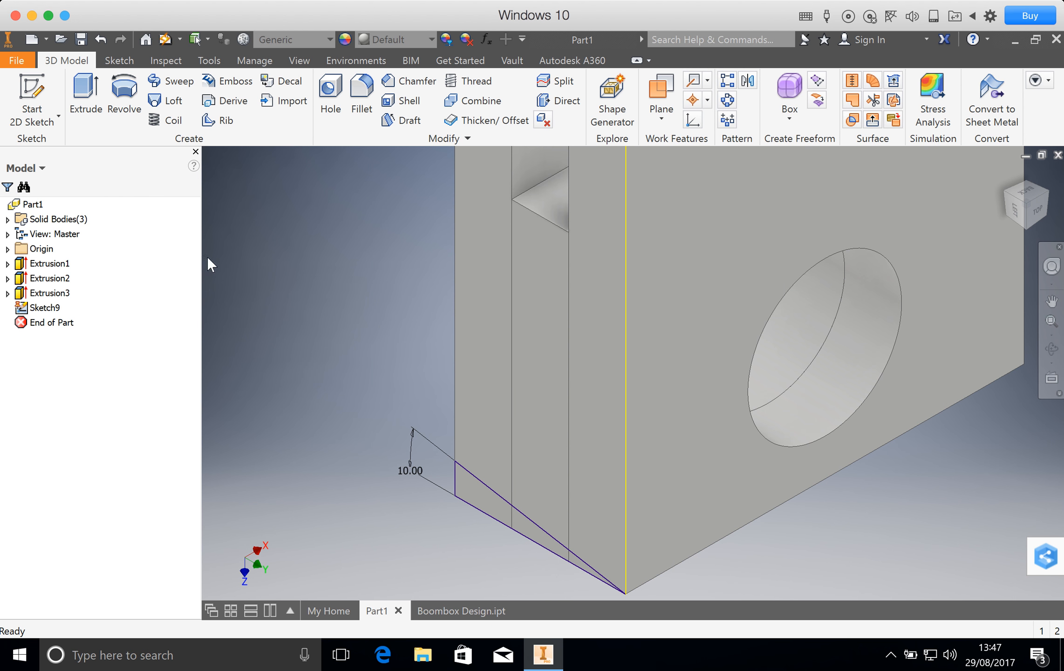
click(93, 100)
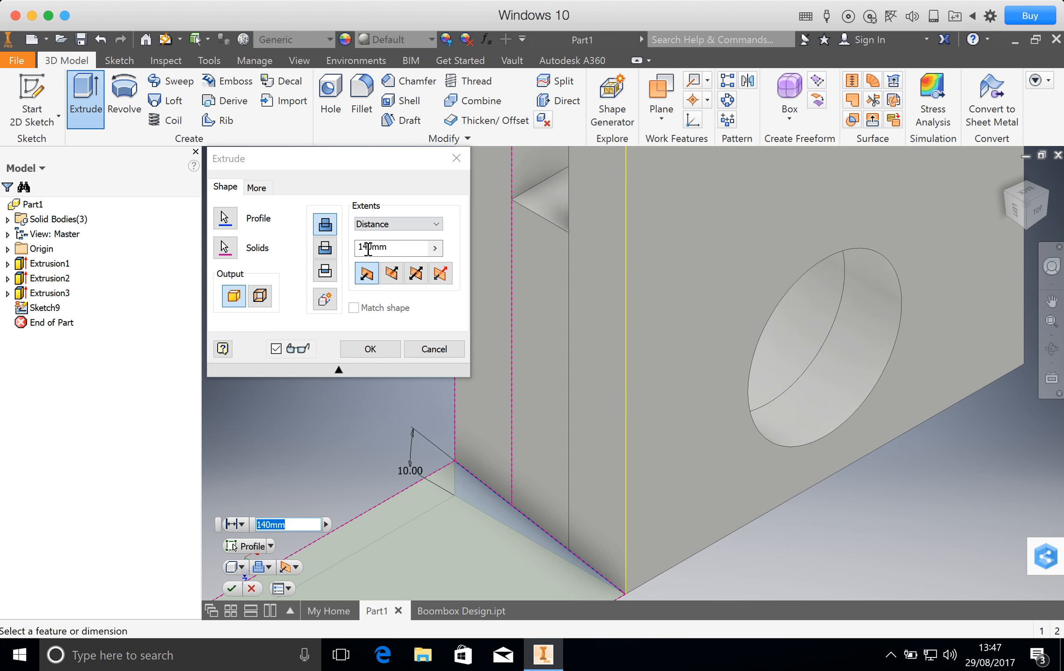
drag(361, 247, 367, 248)
key(BackSpace)
key(BackSpace)
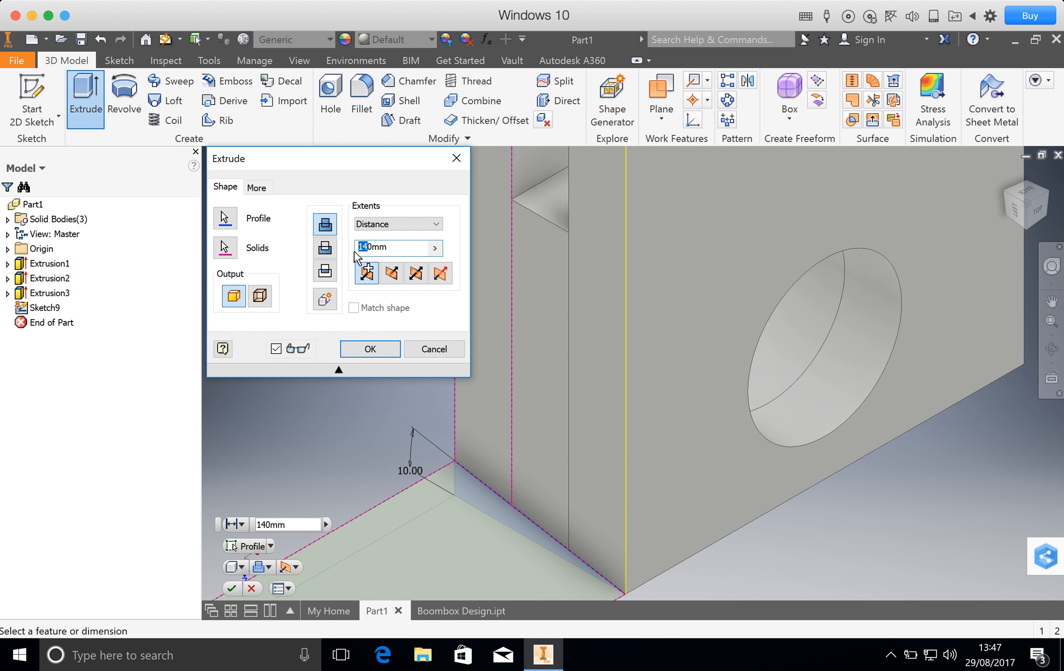
text(2)
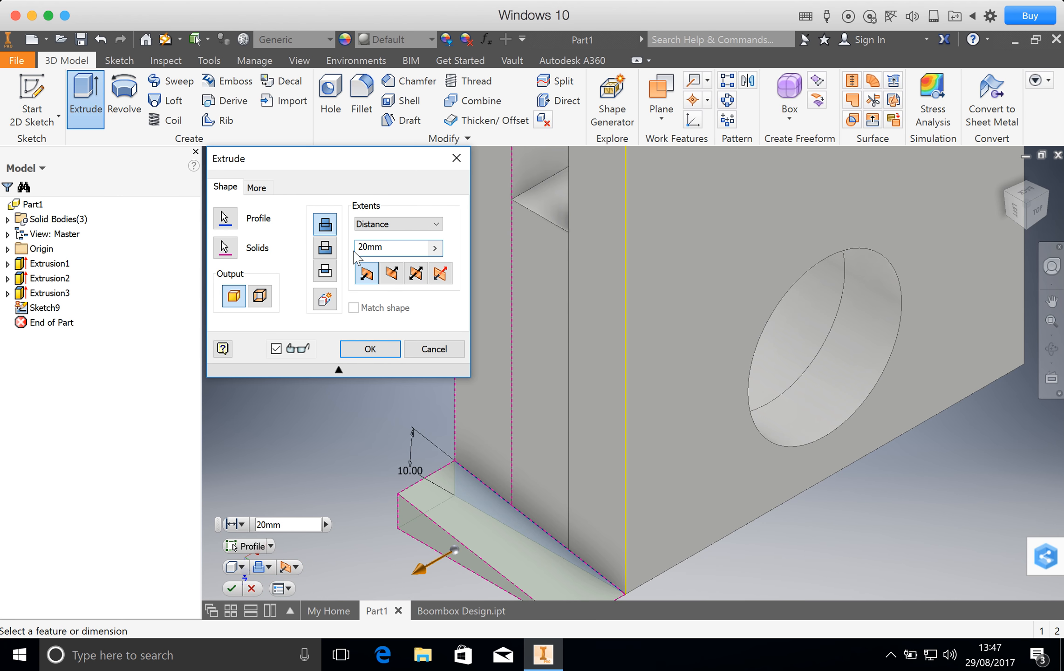
scroll(549, 351, down, 3)
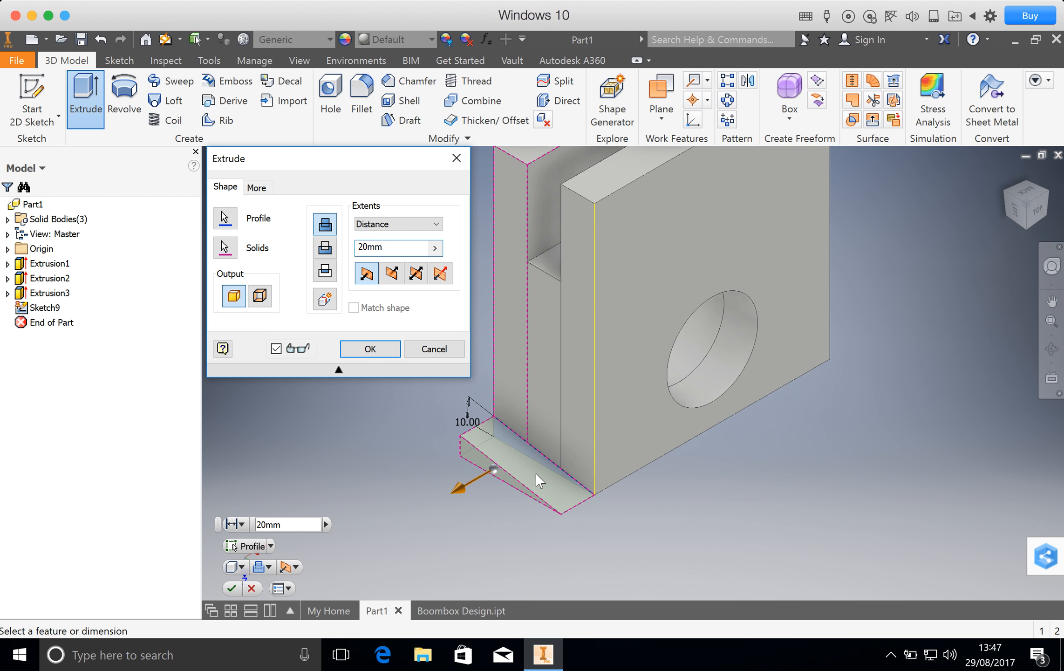
click(327, 251)
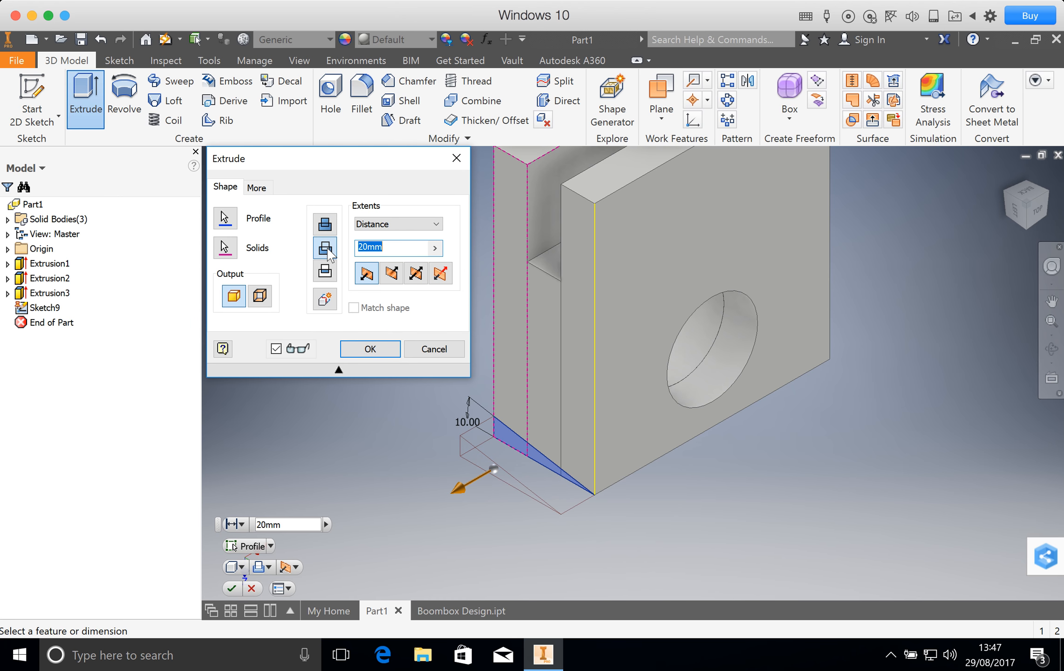
click(391, 273)
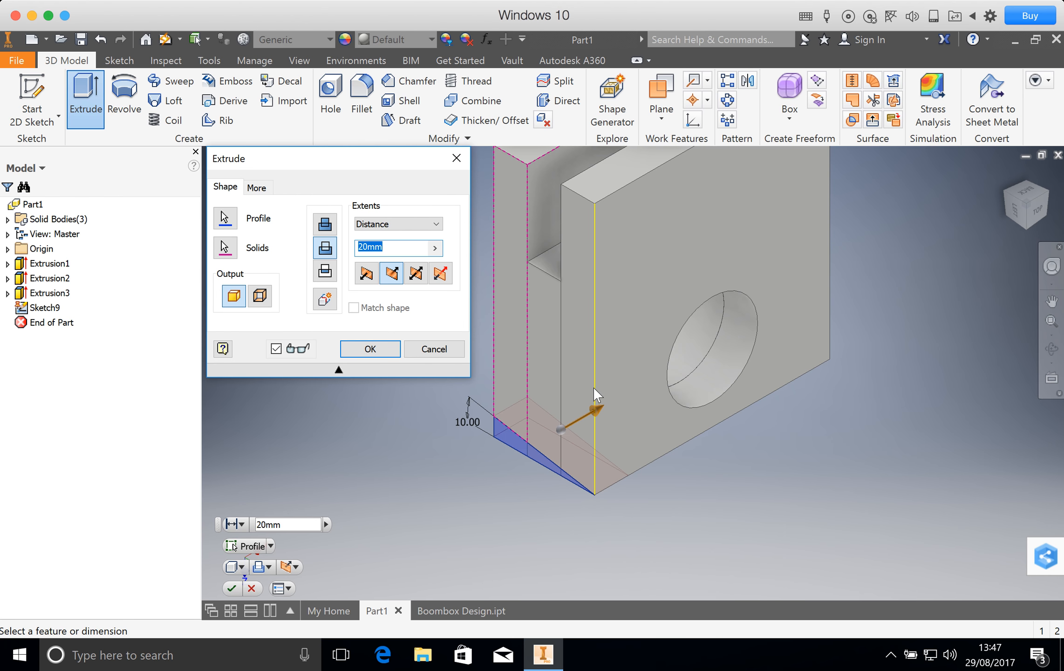
click(383, 350)
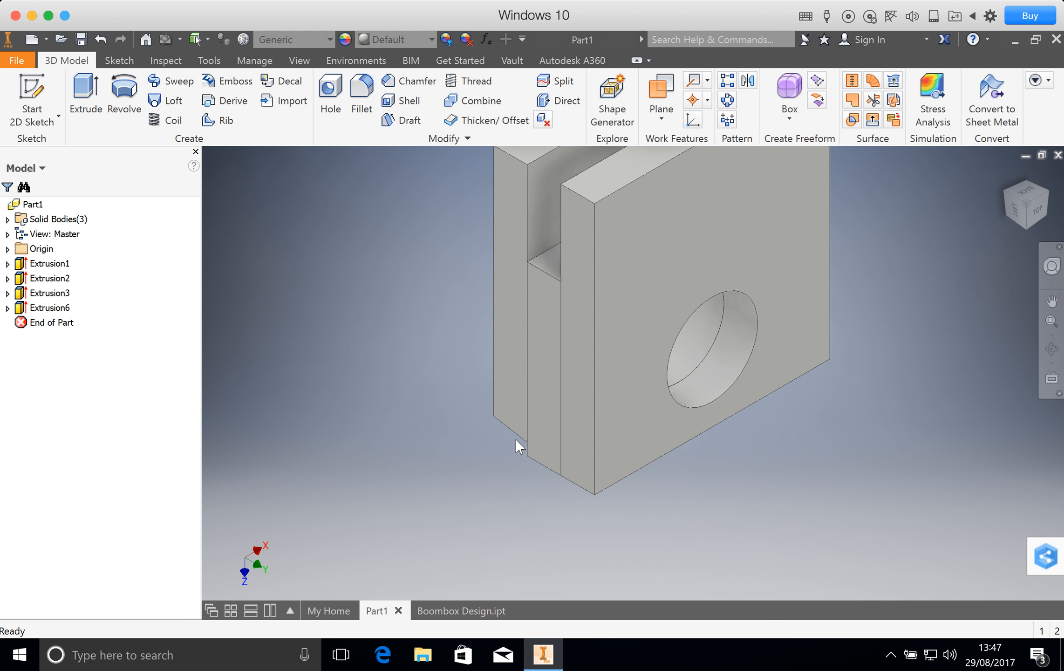
Edit the wedge cut to a distance of 140 mm and apply it to all three solid bodies.
double_click(49, 308)
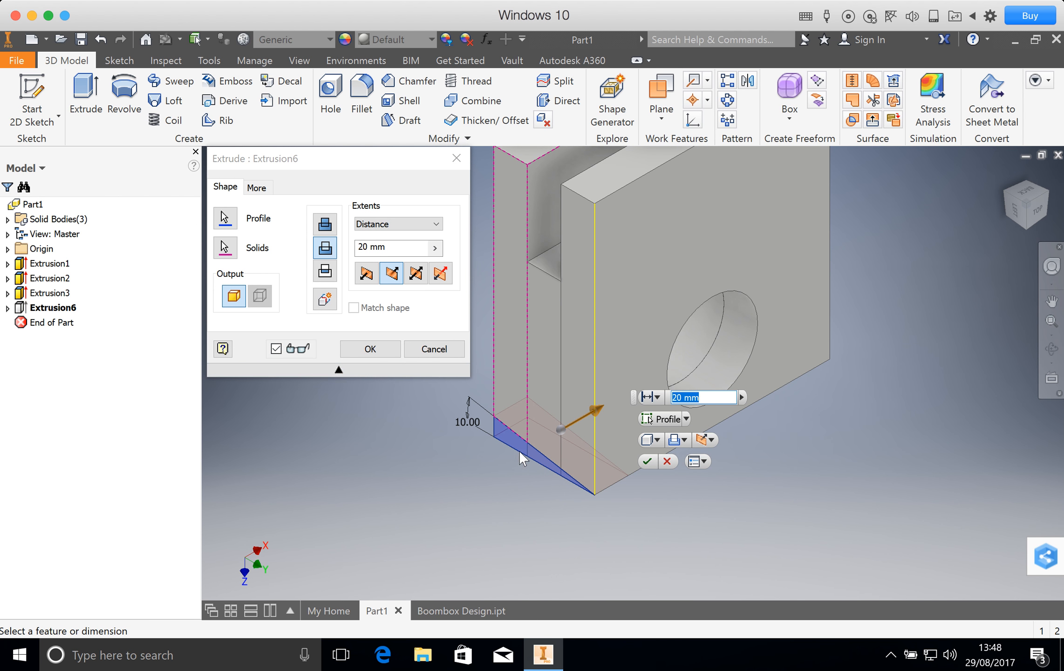
click(364, 247)
key(BackSpace)
text(14)
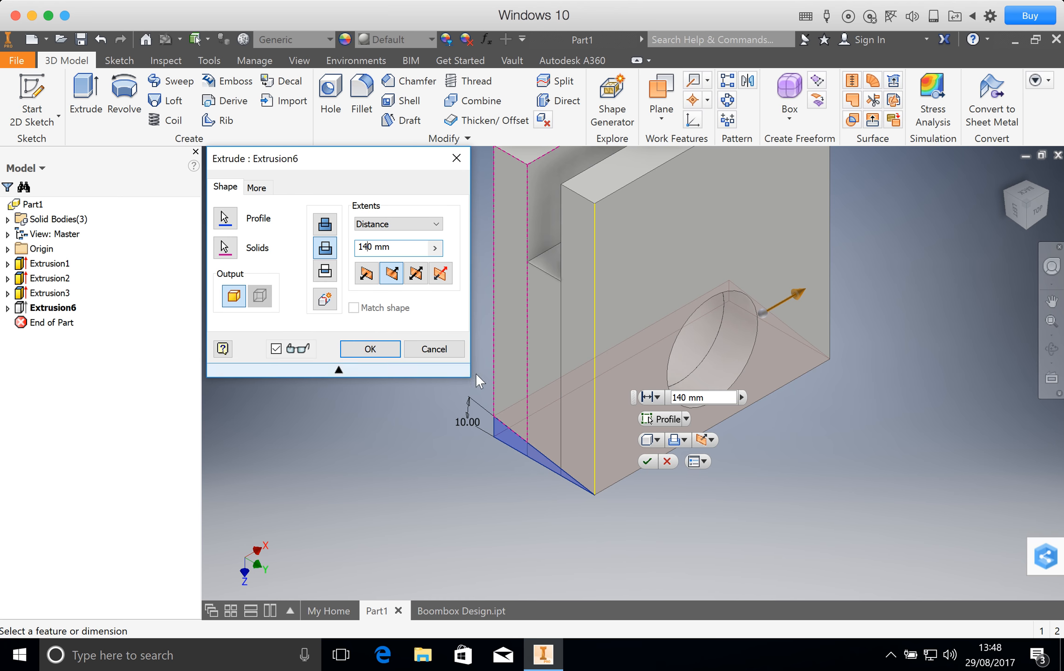
click(225, 248)
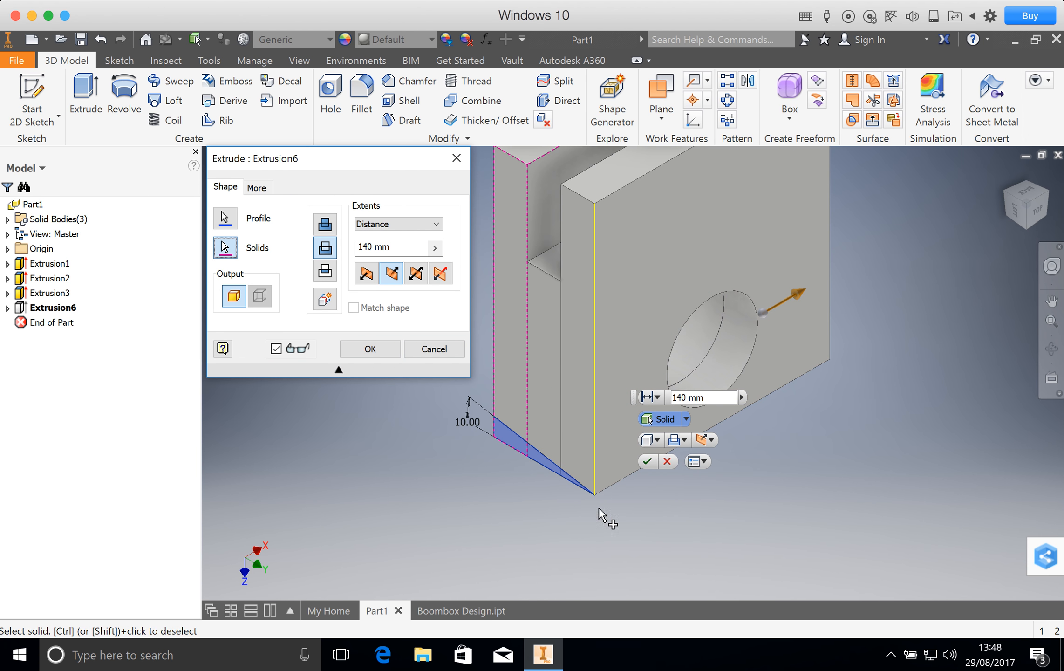
click(575, 482)
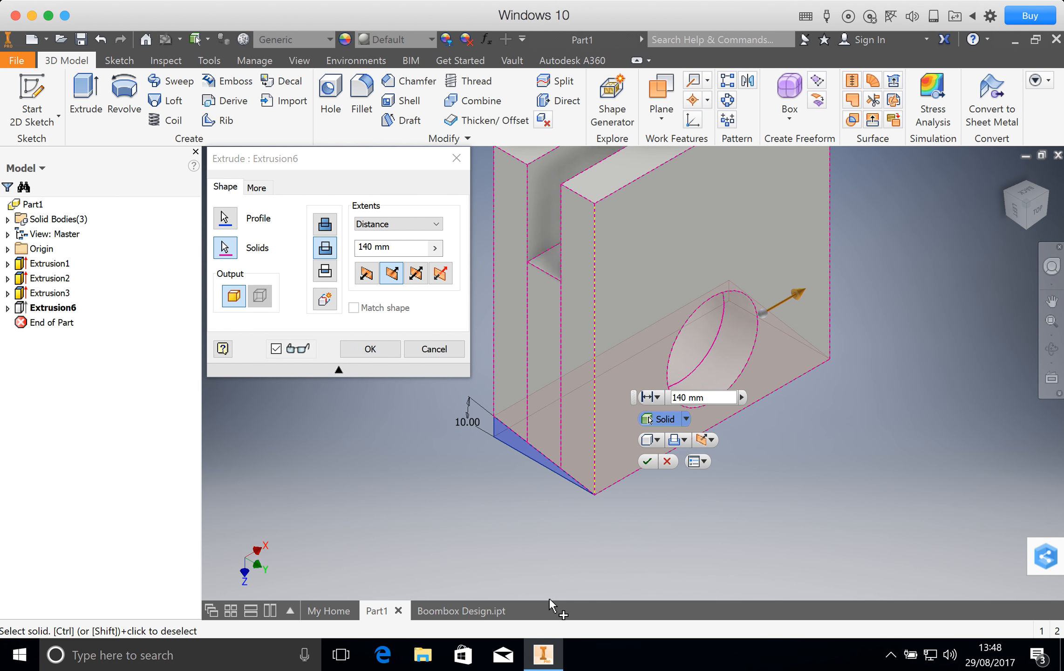
click(370, 349)
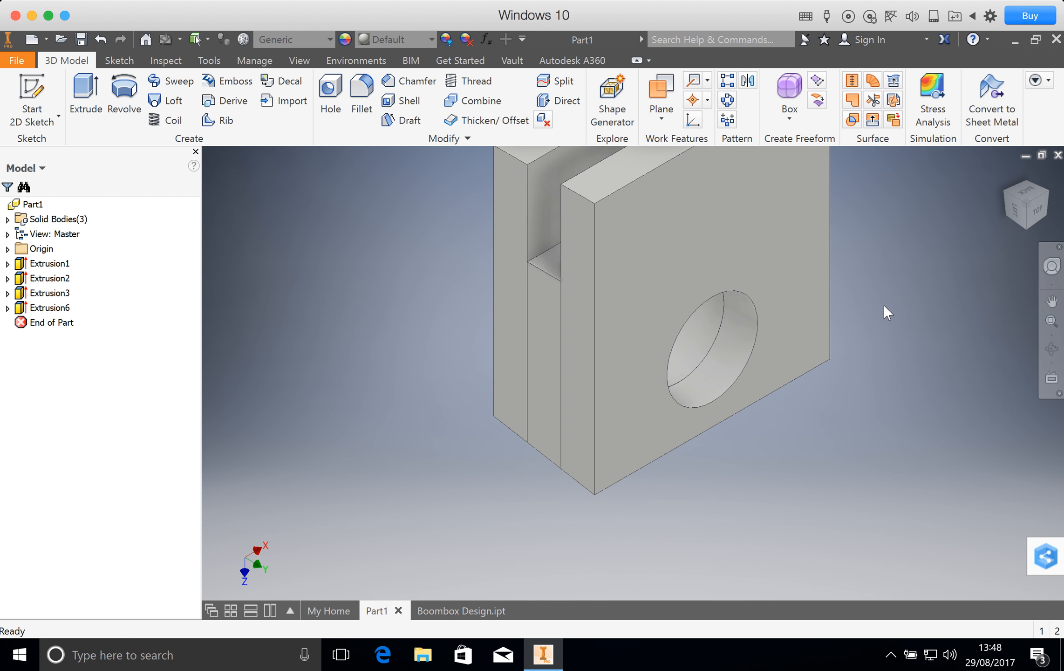
double_click(20, 313)
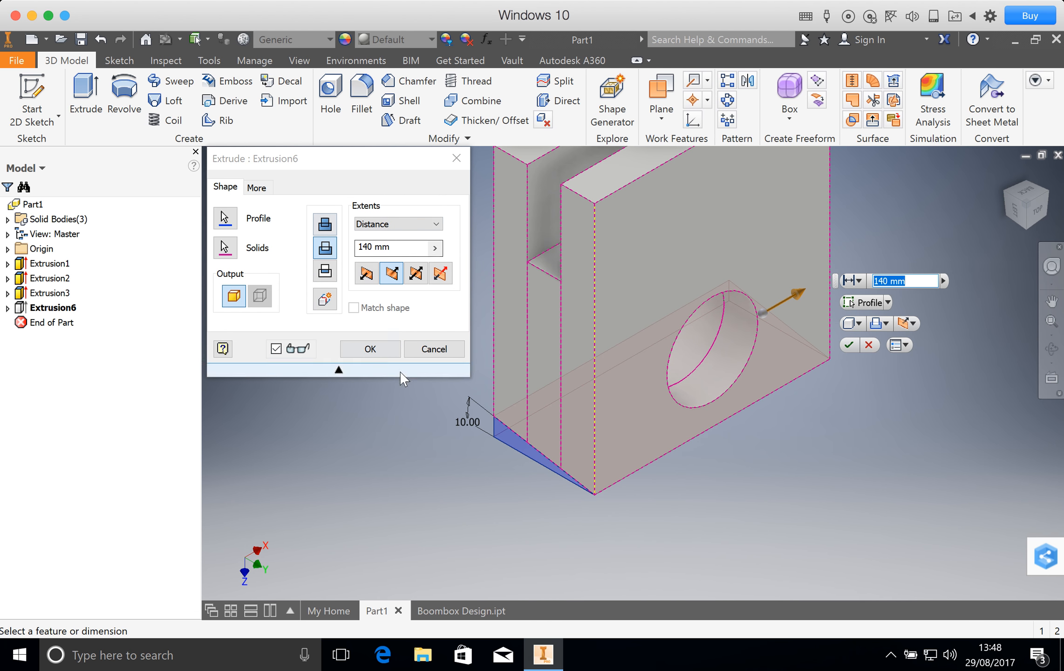
click(376, 350)
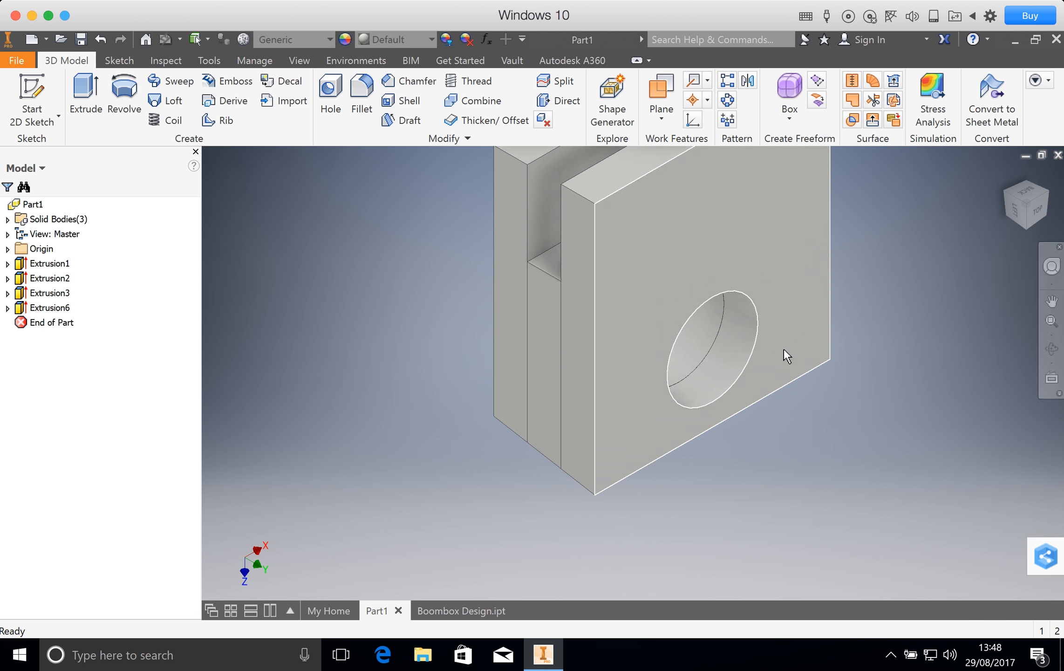
Set up a 20 mm constant-radius fillet on one upper corner edge of the front plate with the hole.
click(1022, 215)
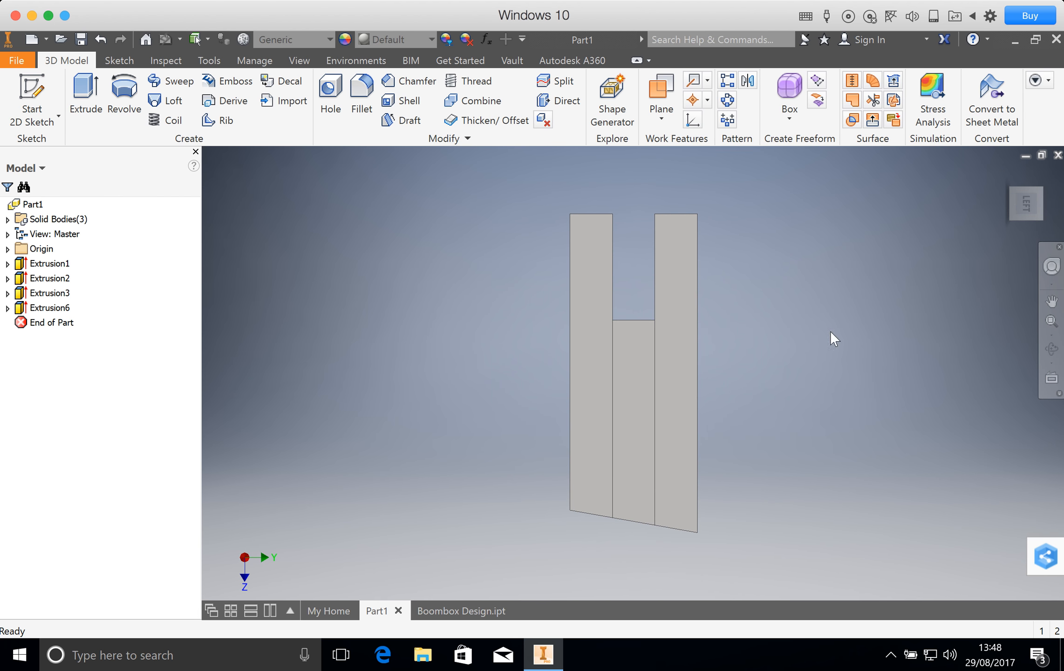
mouse_move(1037, 195)
click(1041, 191)
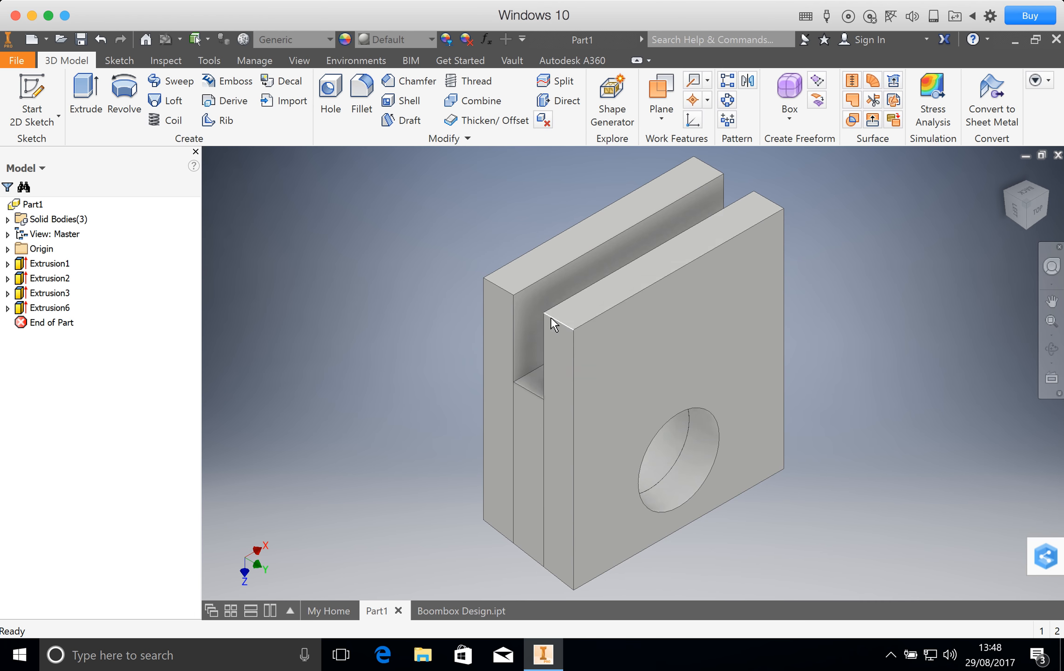
click(365, 101)
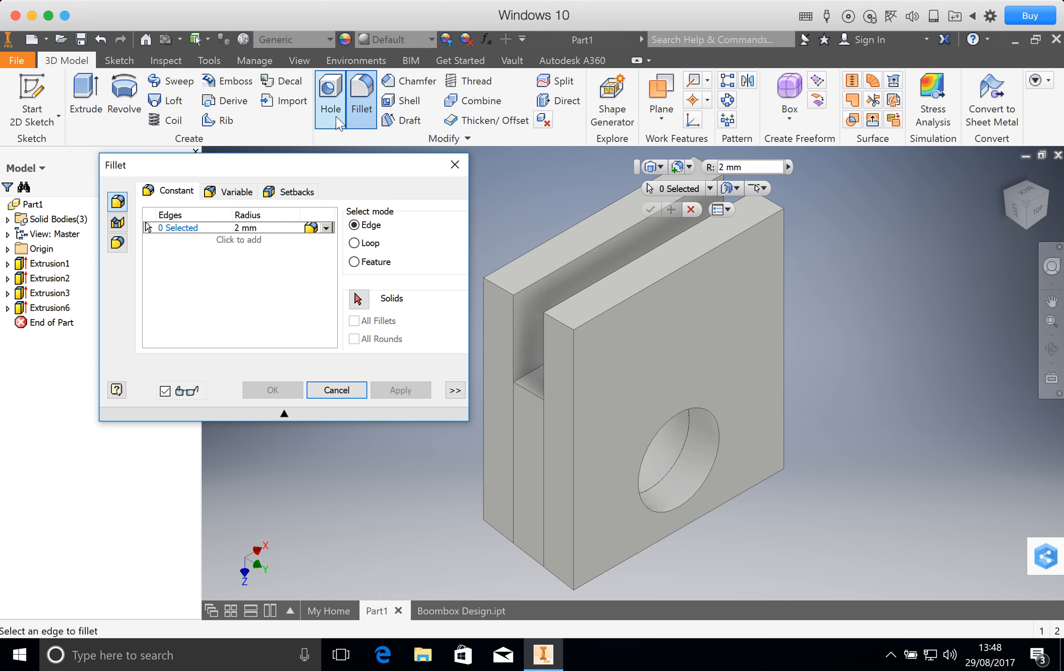
drag(332, 171, 281, 168)
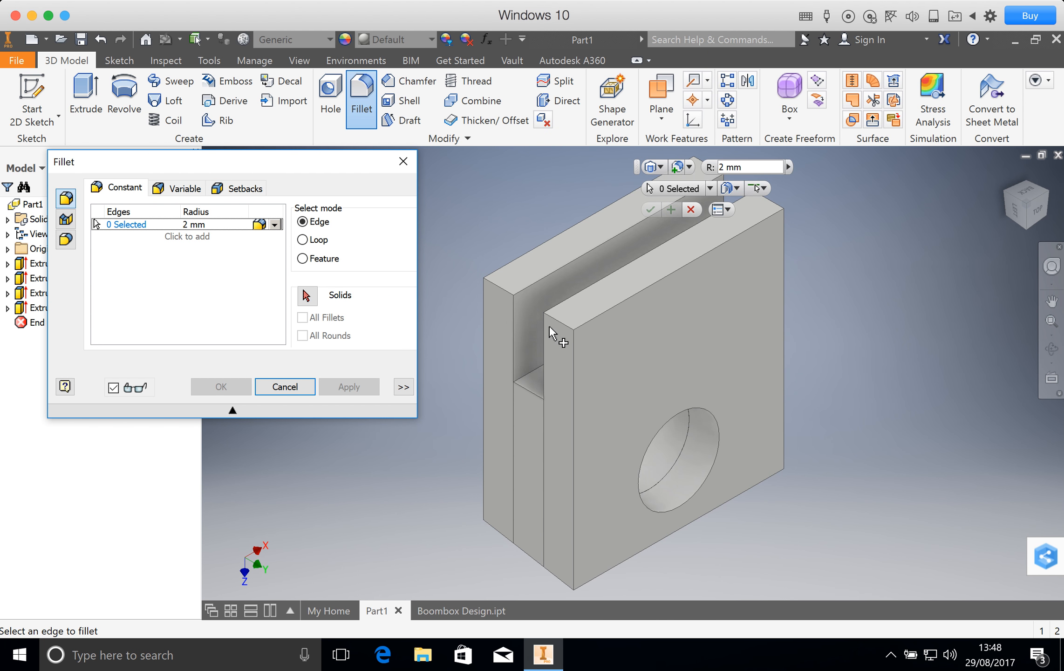
click(562, 325)
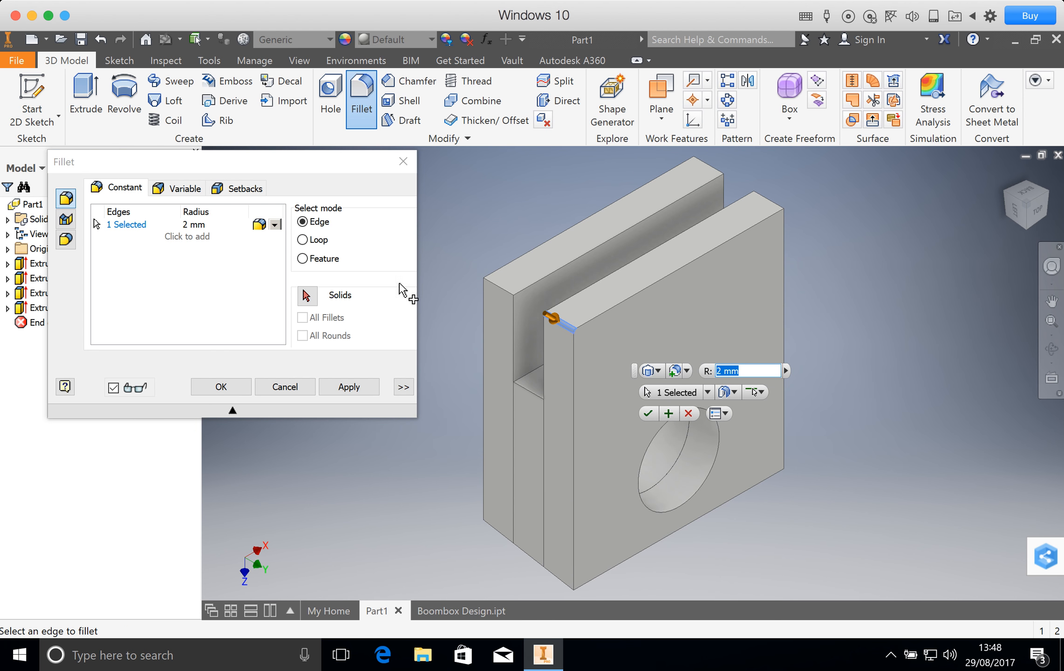
click(186, 225)
click(197, 224)
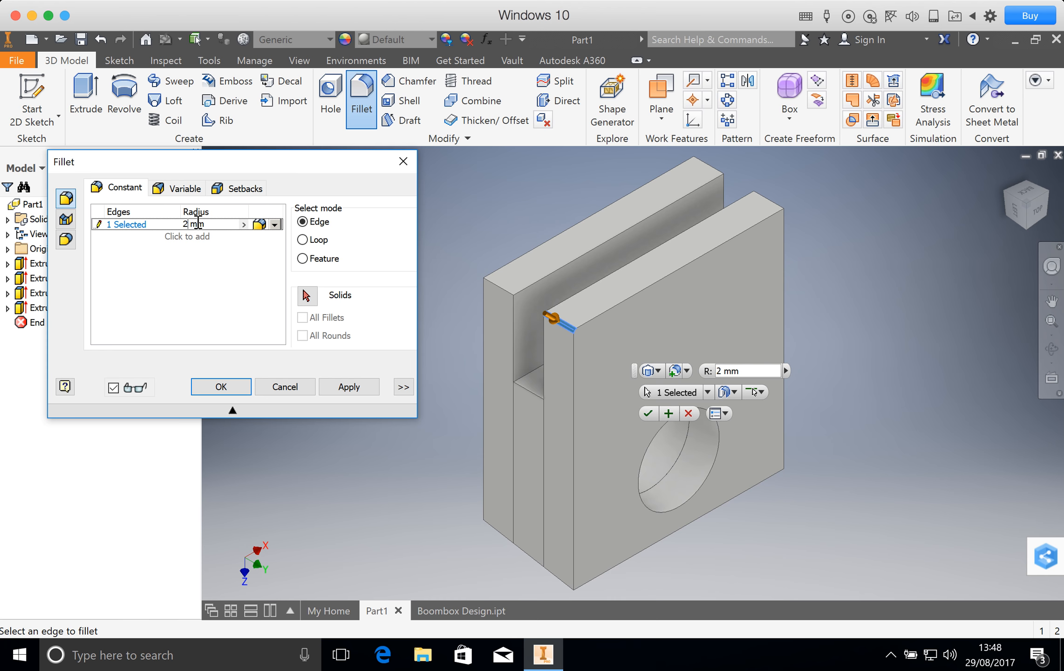
text(0)
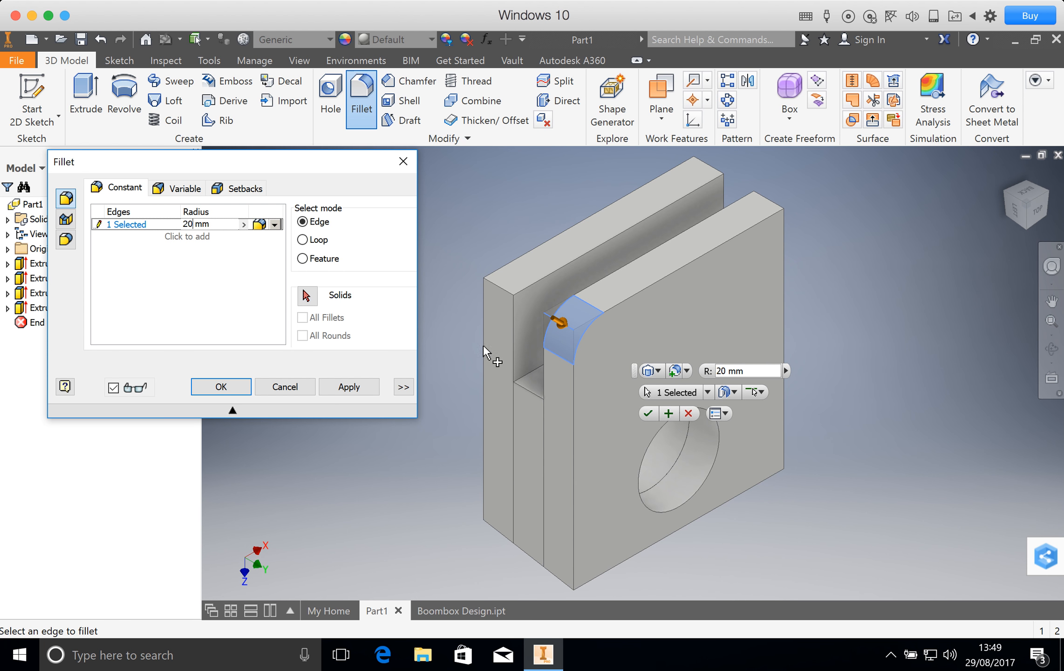
Add the other three upper corner edges of the two outer plates to the fillet and apply it.
click(509, 301)
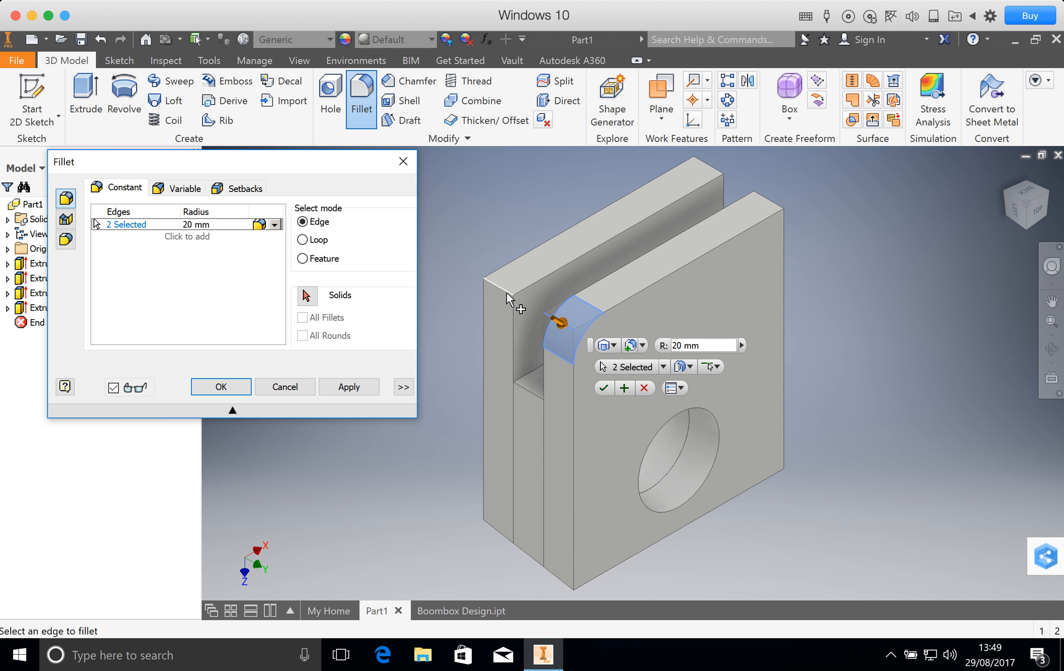
click(706, 171)
click(764, 206)
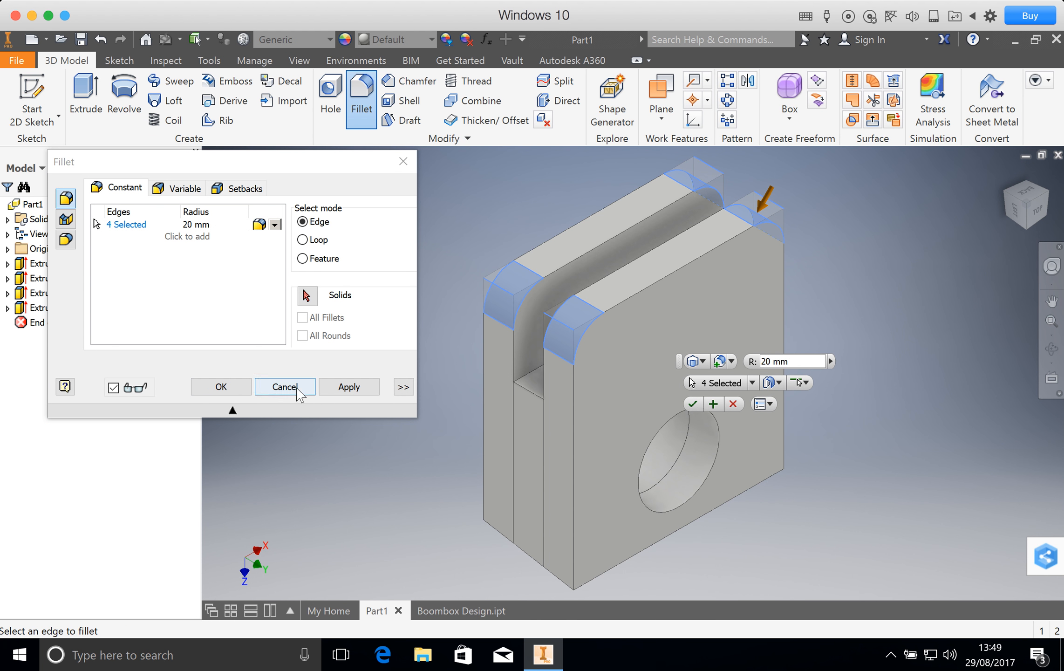
click(341, 389)
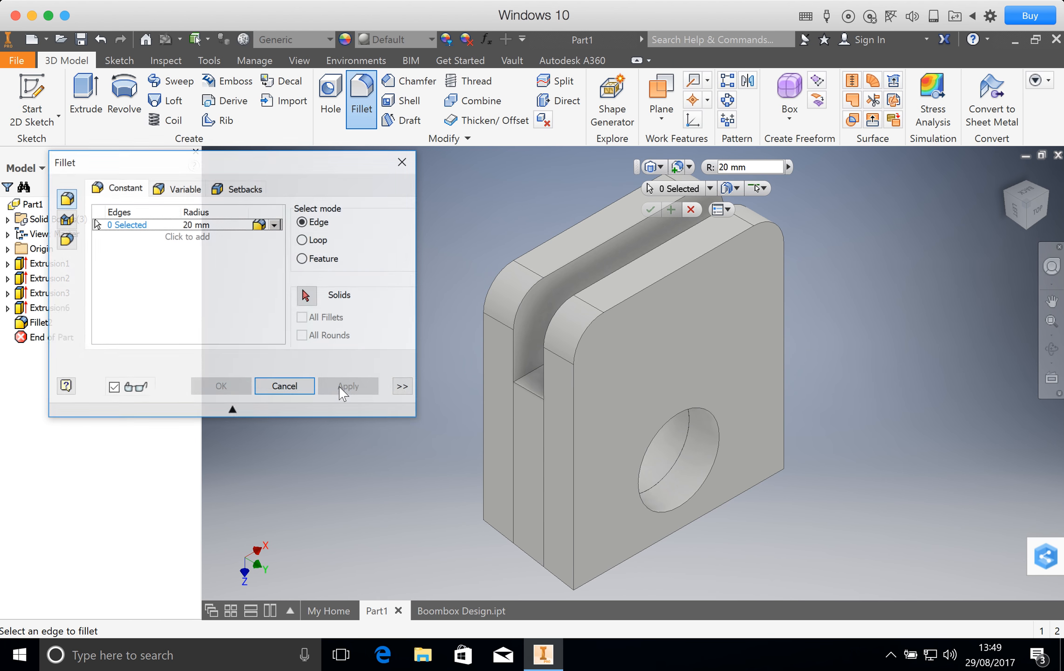
click(404, 162)
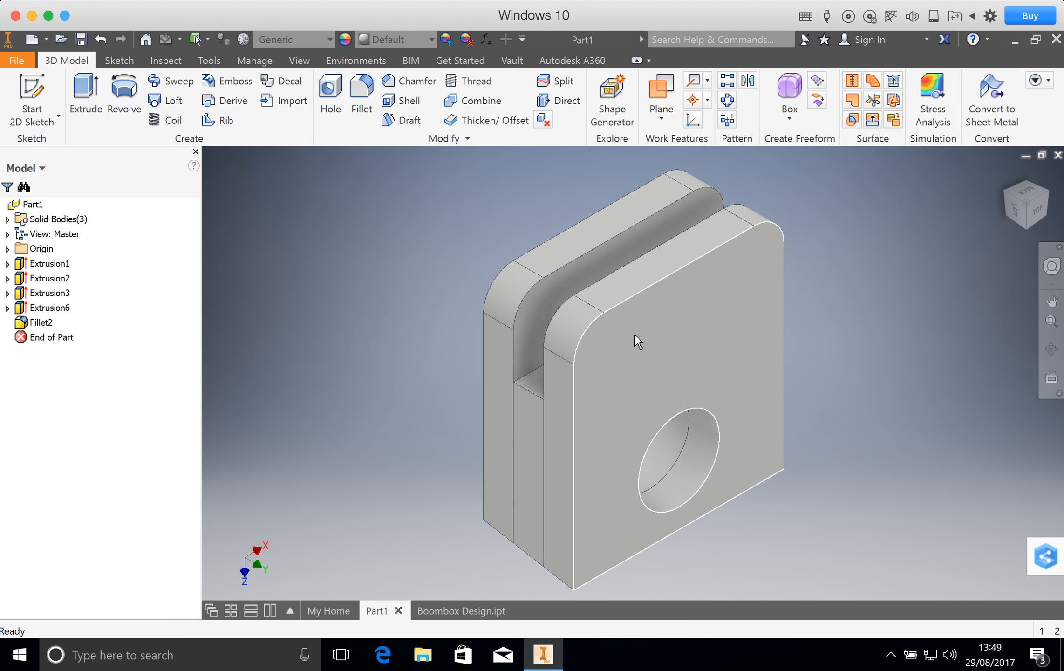
Set the feature appearance of Extrusion1, the back plate, to Birch - Natural Polished.
right_click(52, 268)
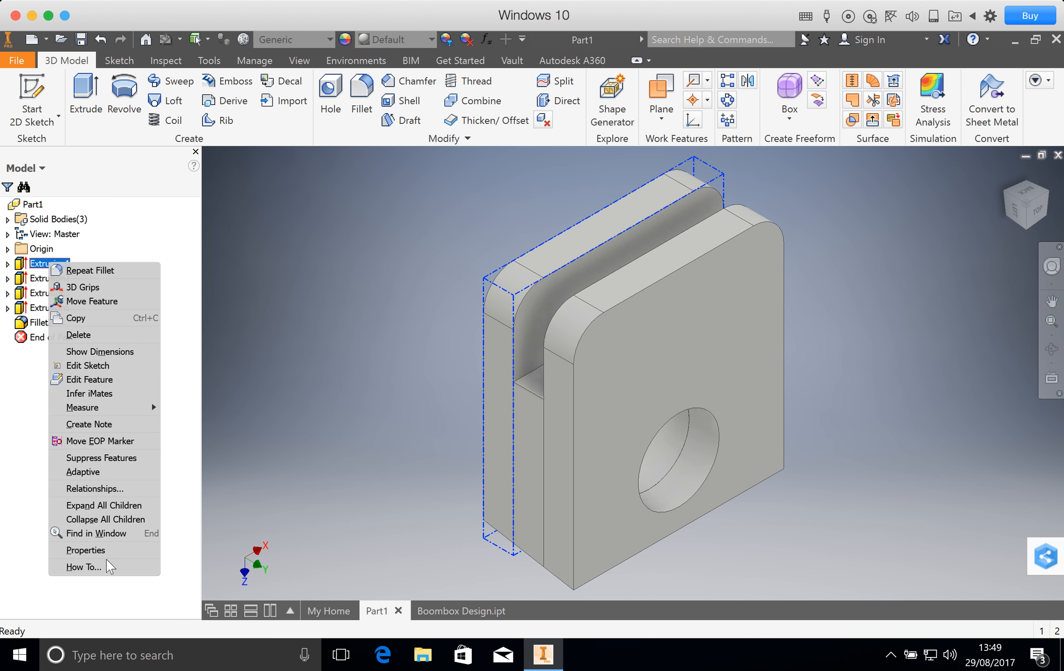
click(85, 550)
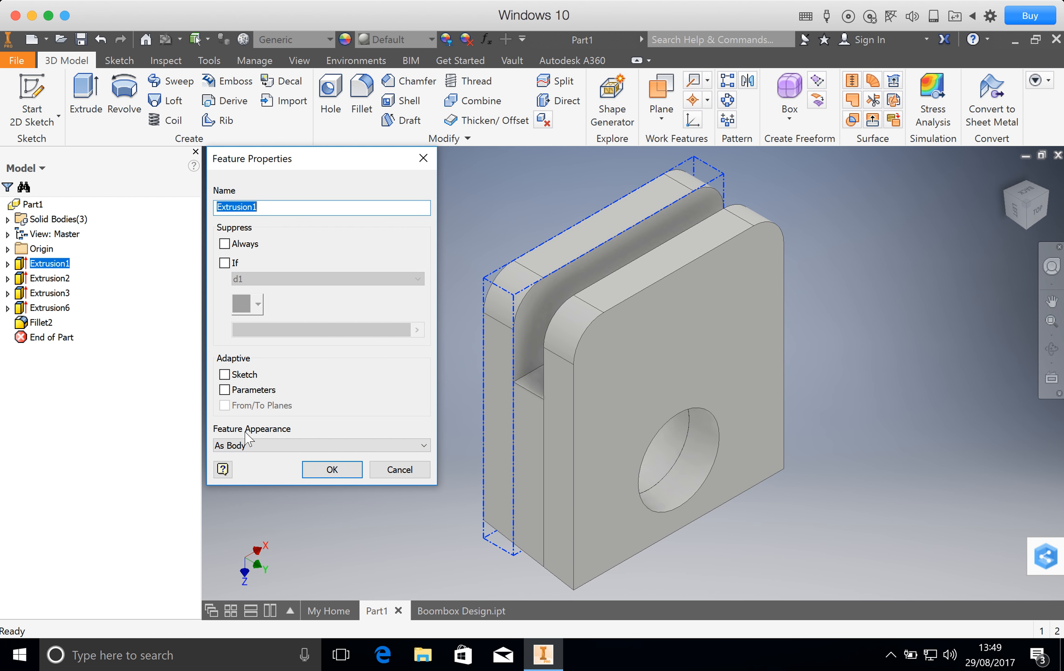
click(272, 446)
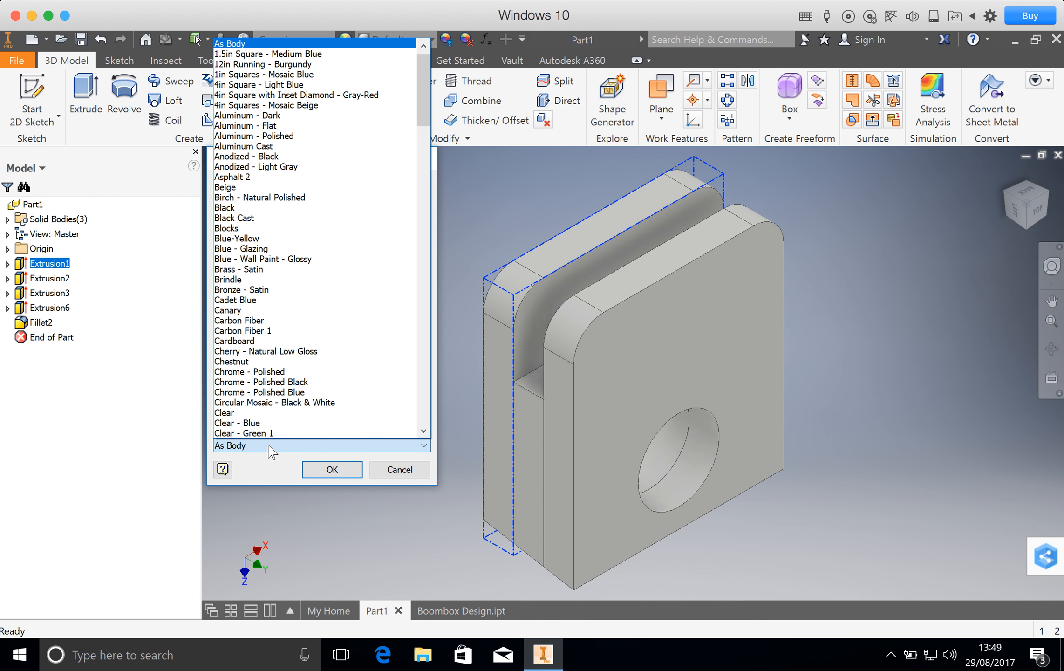
click(297, 201)
click(333, 469)
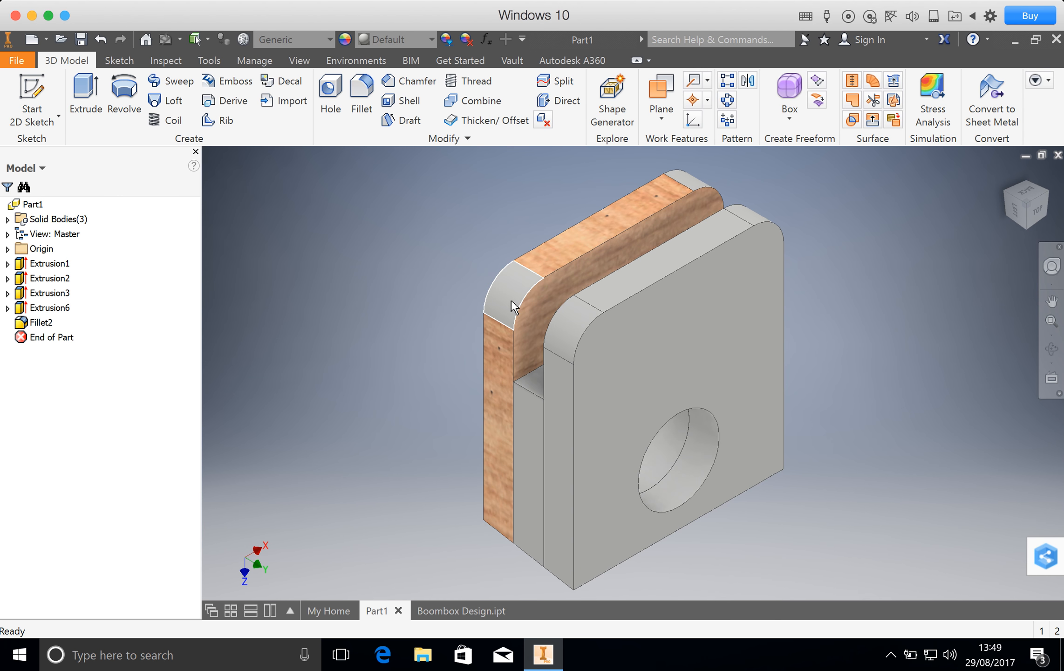
Set the feature appearance of the rounded corners, Fillet2, to Birch - Natural Polished.
right_click(43, 327)
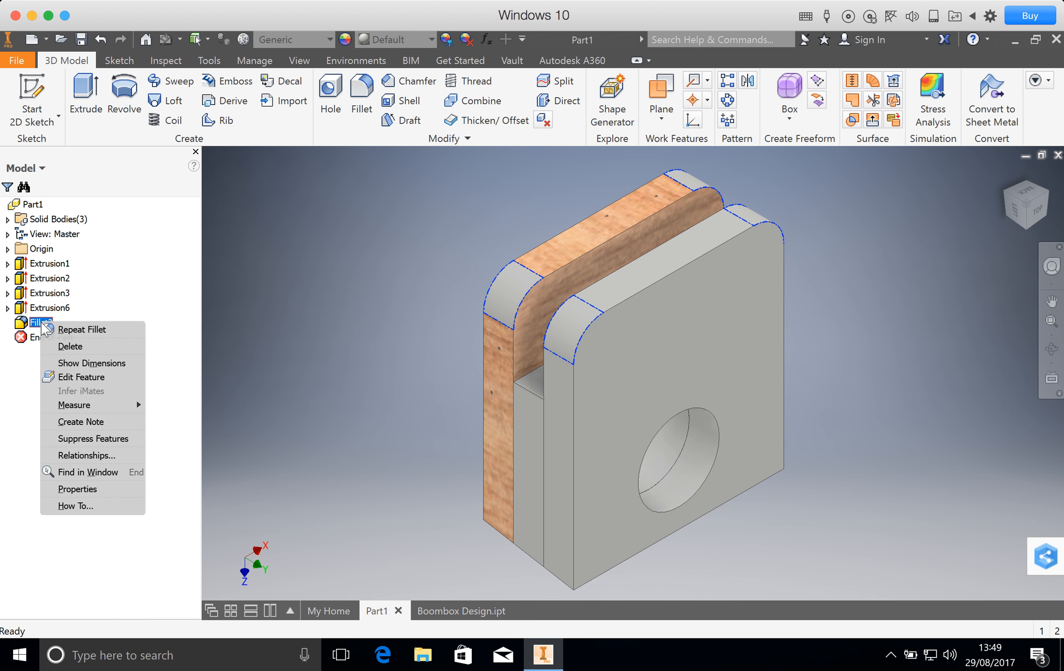
click(112, 489)
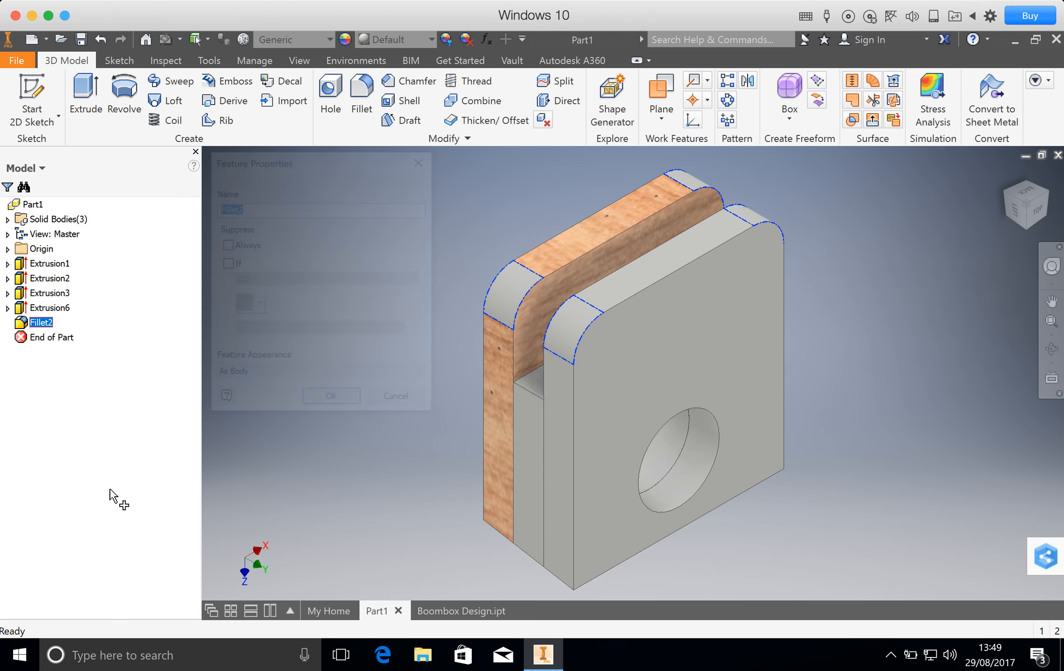
click(264, 377)
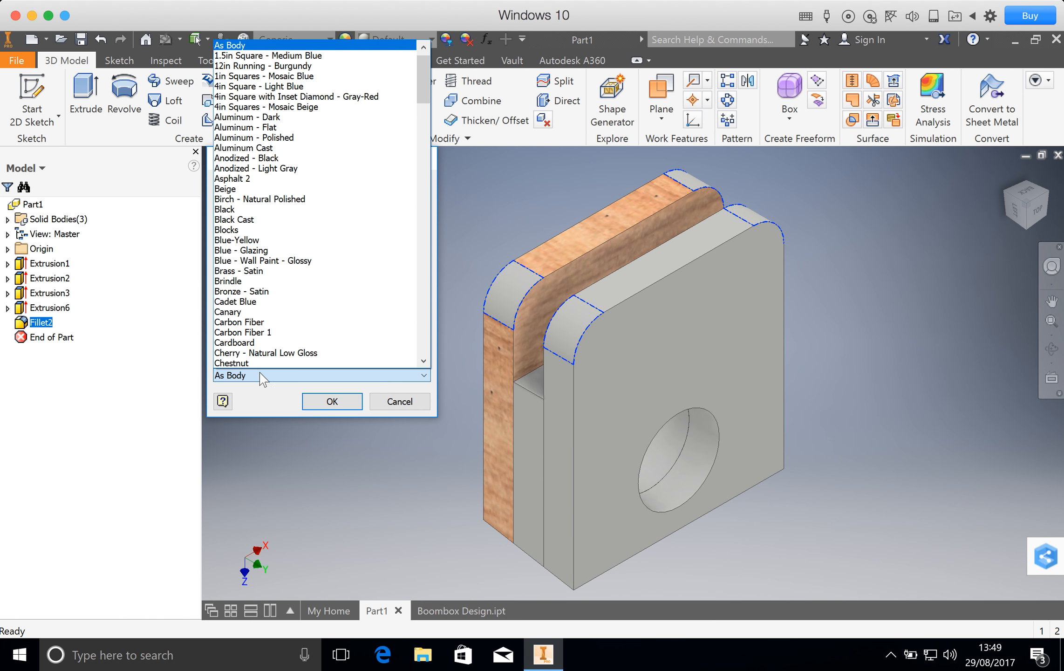
click(287, 199)
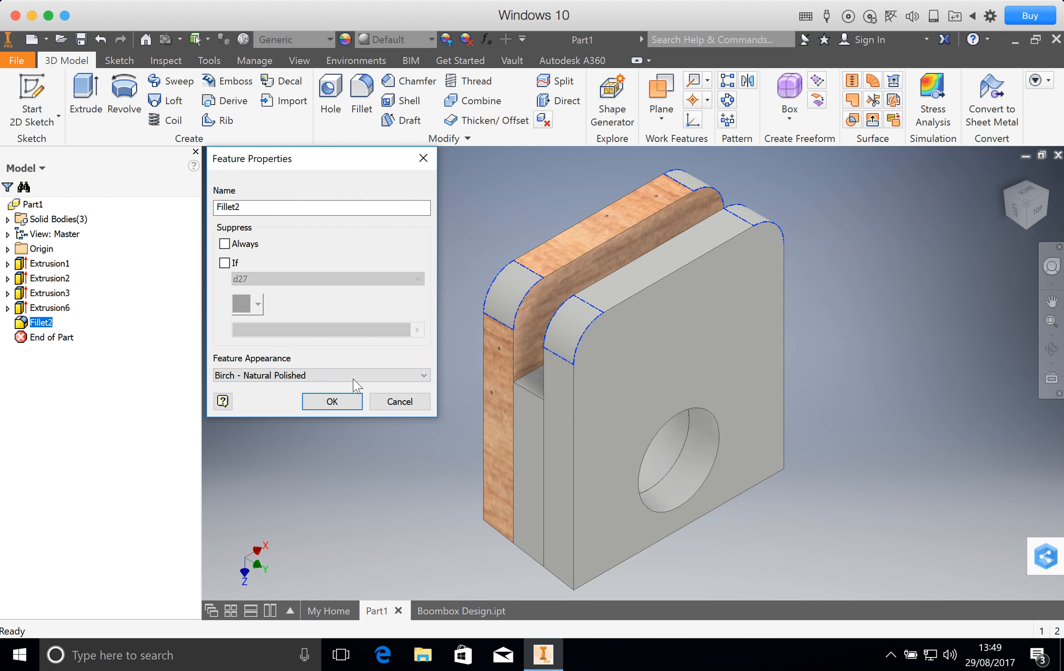
click(351, 402)
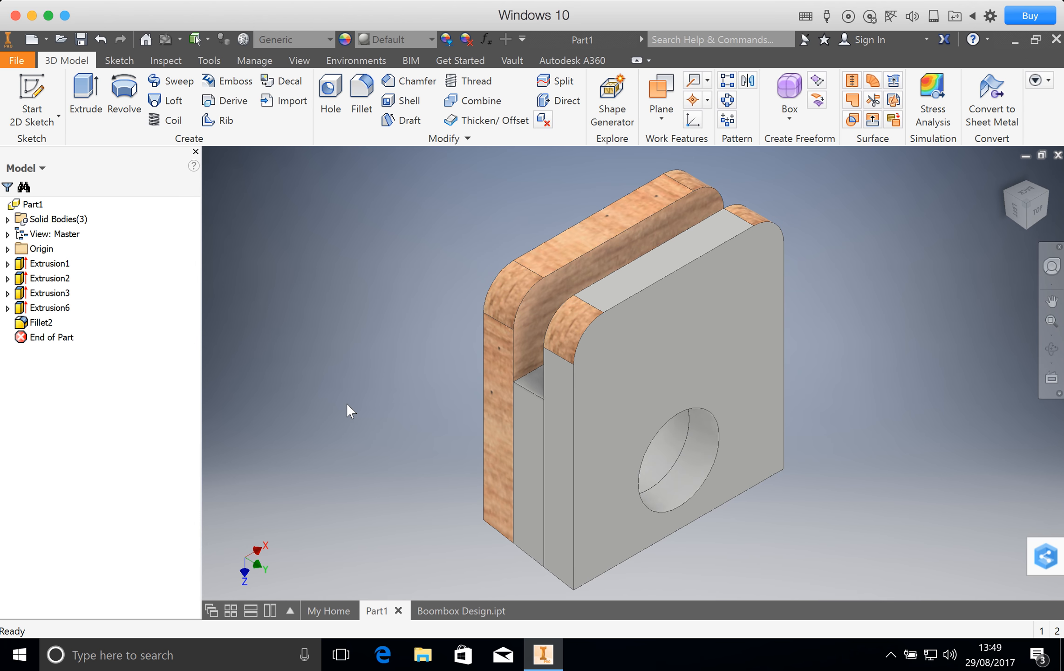
Set the feature appearance of Extrusion2, the shorter middle layer, to Aluminum - Polished.
click(41, 279)
right_click(41, 278)
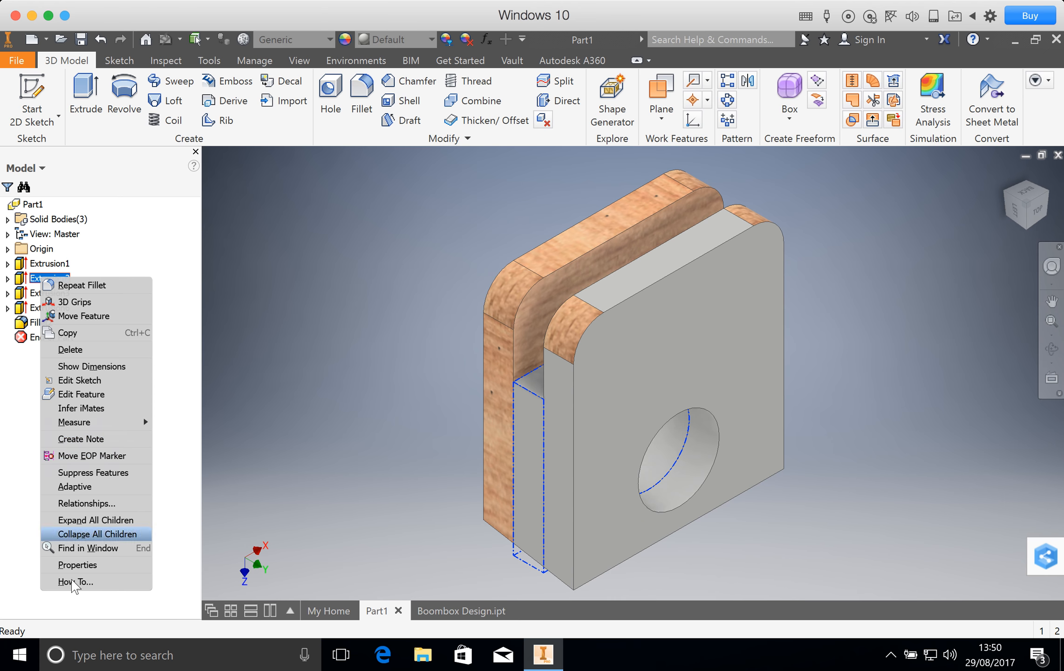
click(88, 569)
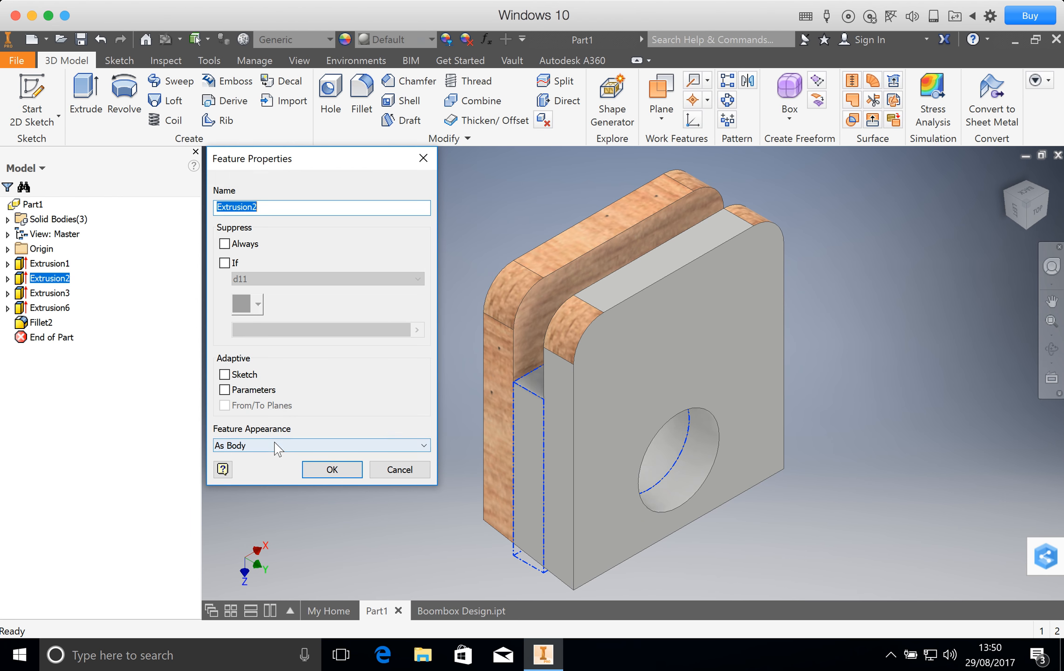
click(275, 444)
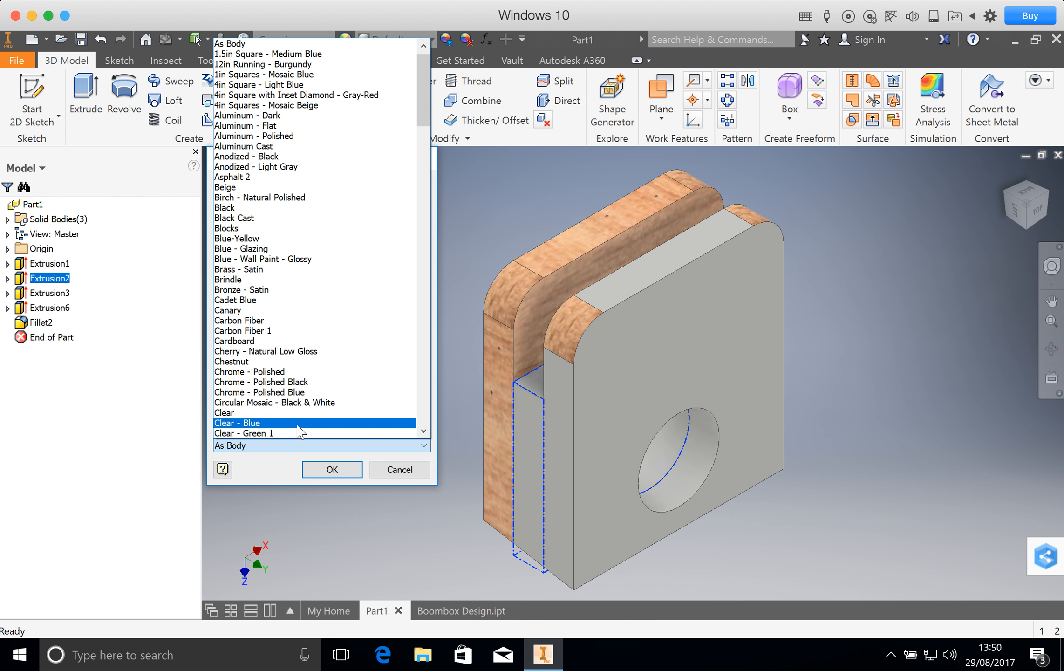
click(275, 136)
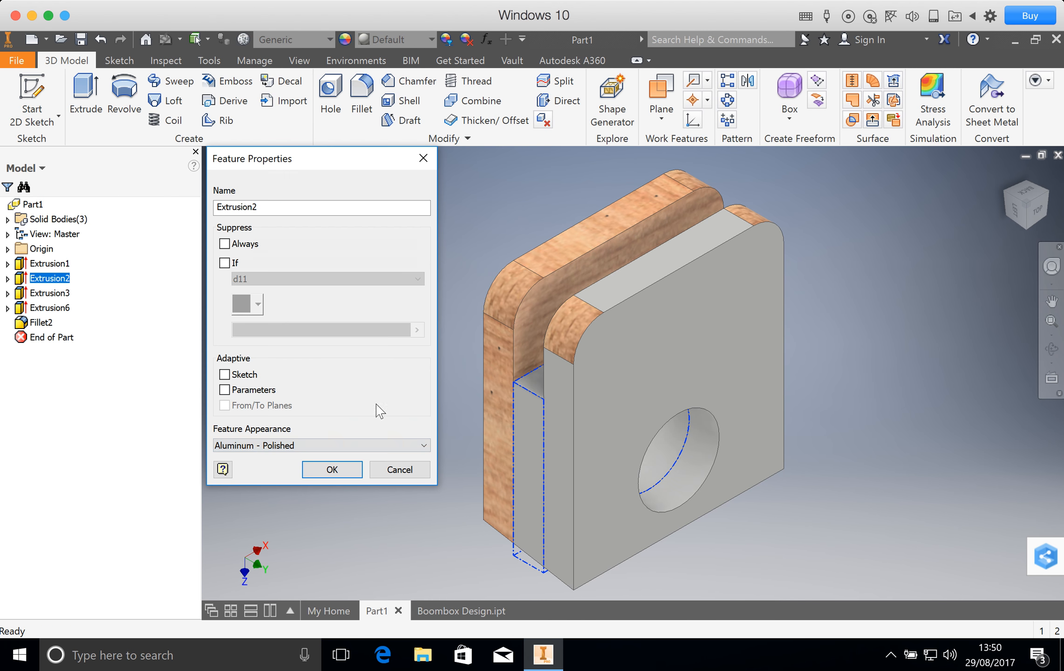
click(344, 464)
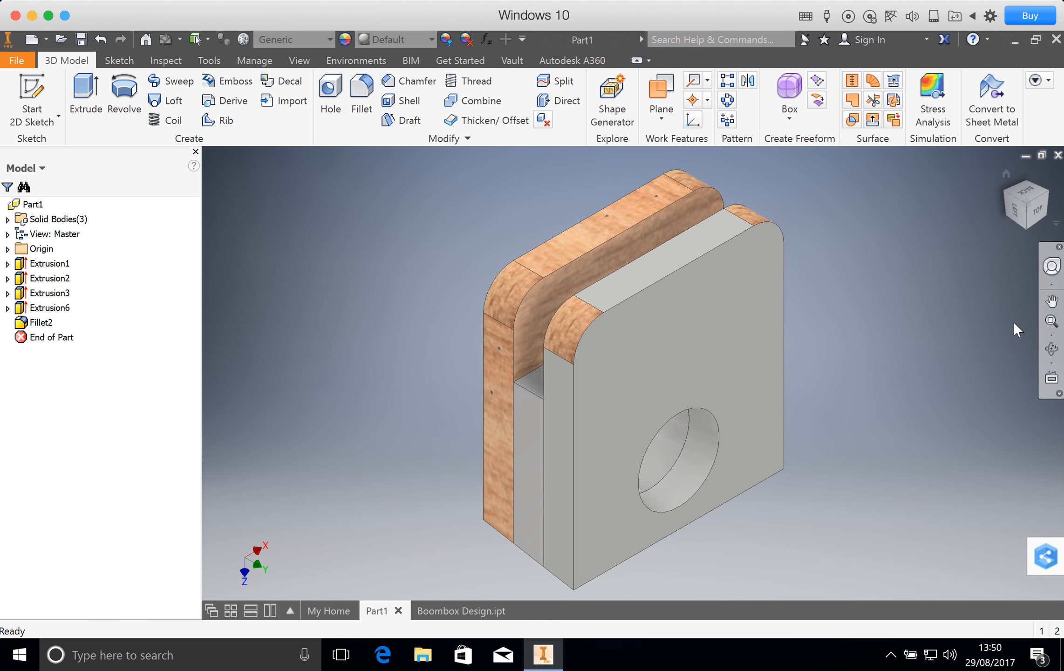
click(1052, 348)
drag(601, 433, 543, 393)
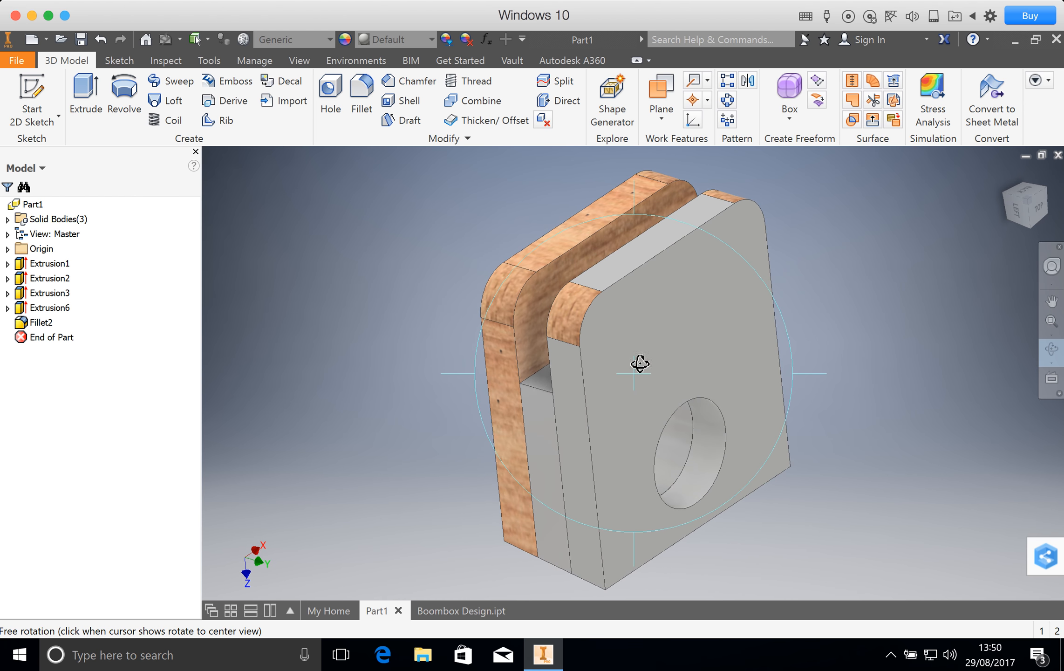
click(1038, 209)
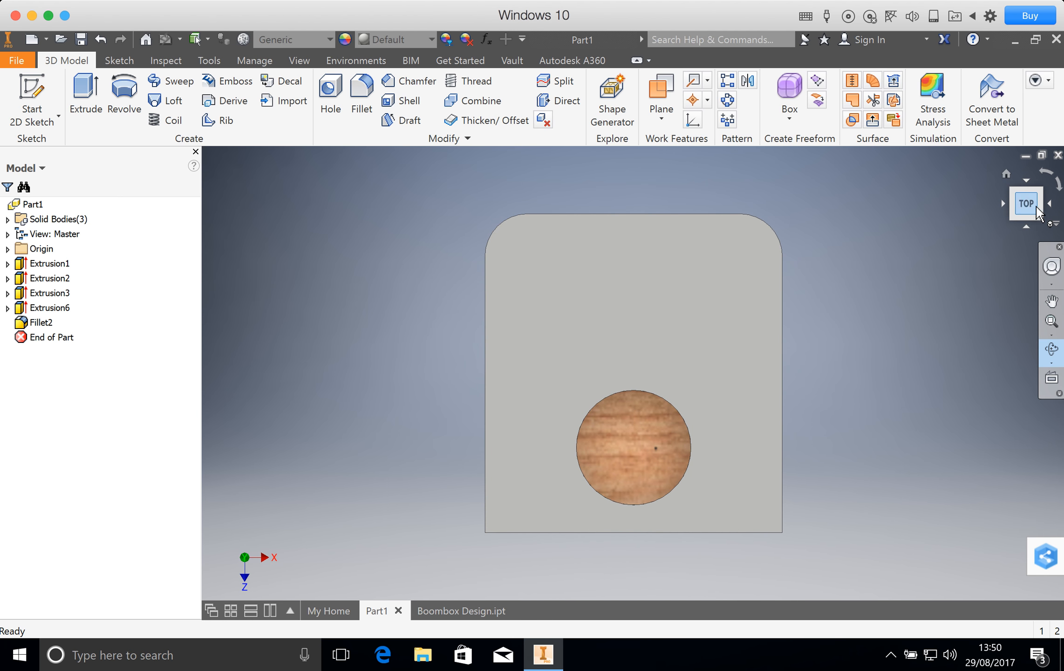
click(1014, 191)
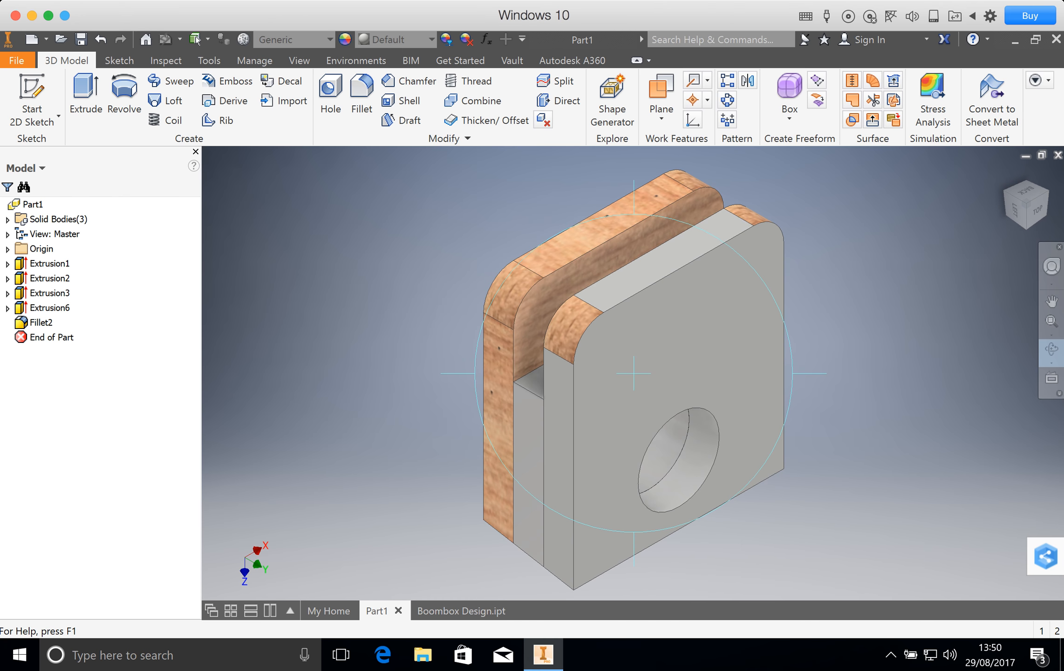